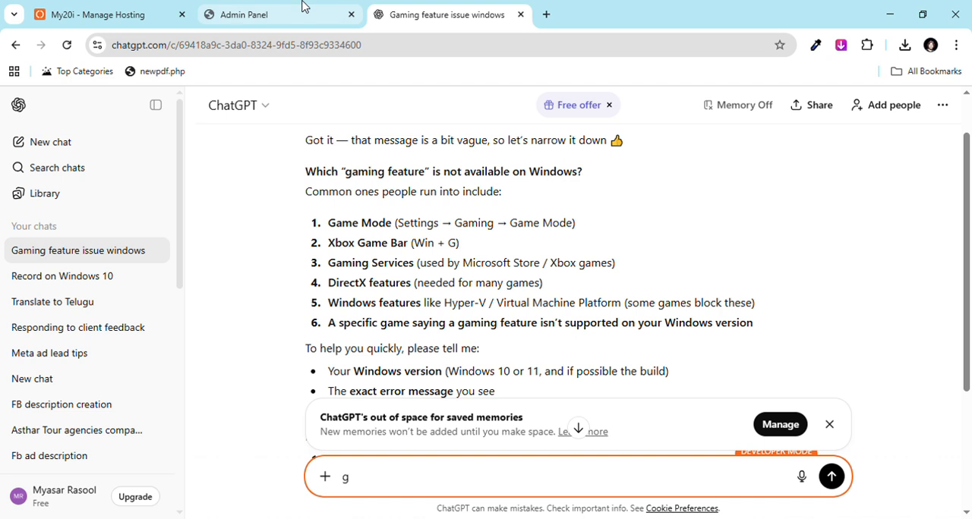
Step: Switch to the Marina ERP admin panel, view the user list and open the form for adding a new user
{"action": "left_click", "coordinate": [303, 7]}
{"action": "left_click", "coordinate": [933, 113]}
{"action": "left_click", "coordinate": [931, 114]}
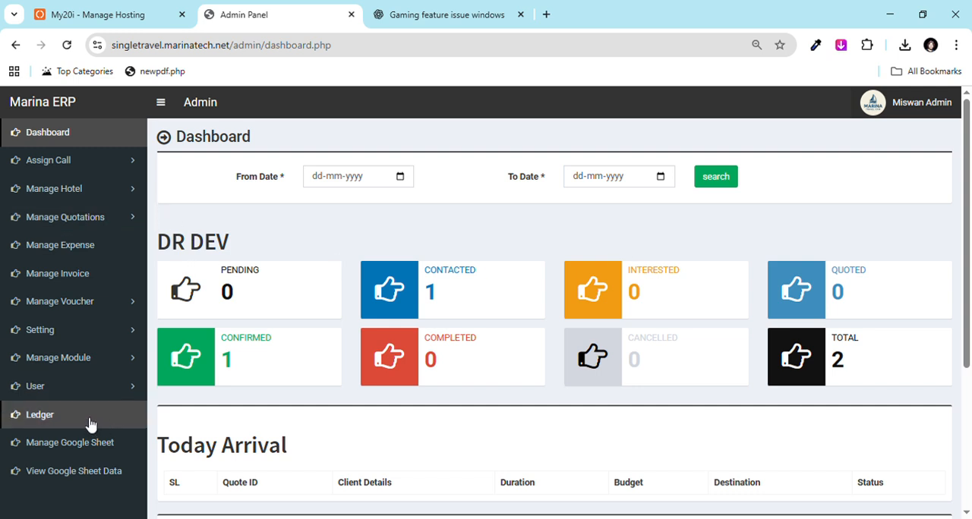
{"action": "left_click", "coordinate": [129, 391]}
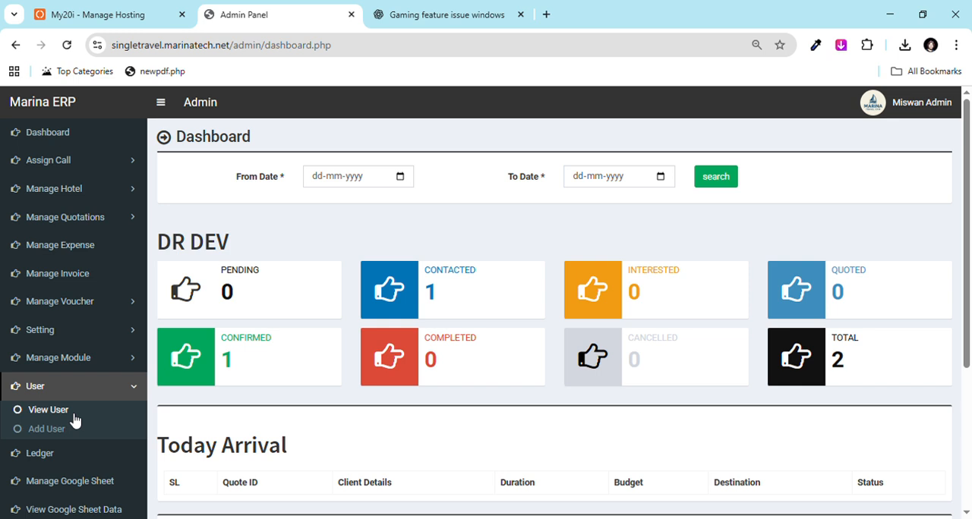
{"action": "left_click", "coordinate": [75, 414]}
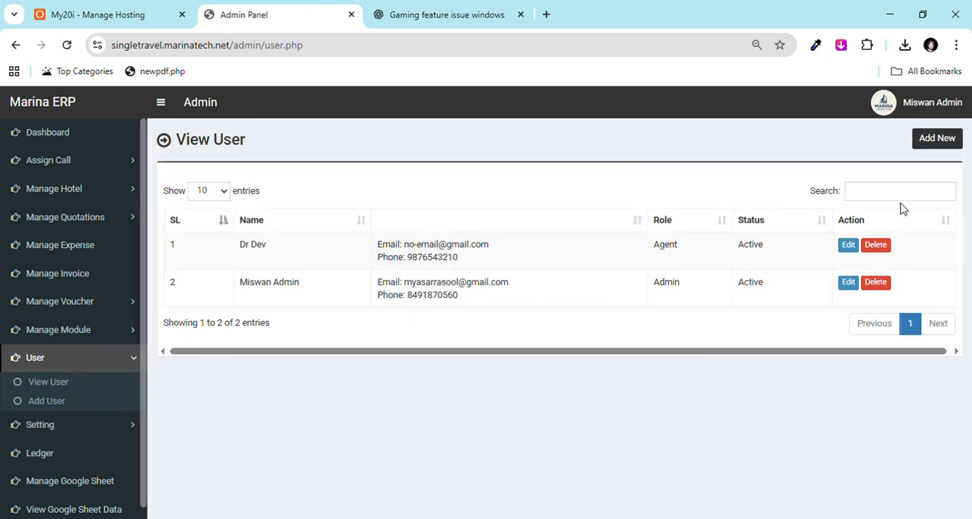
{"action": "left_click", "coordinate": [951, 141]}
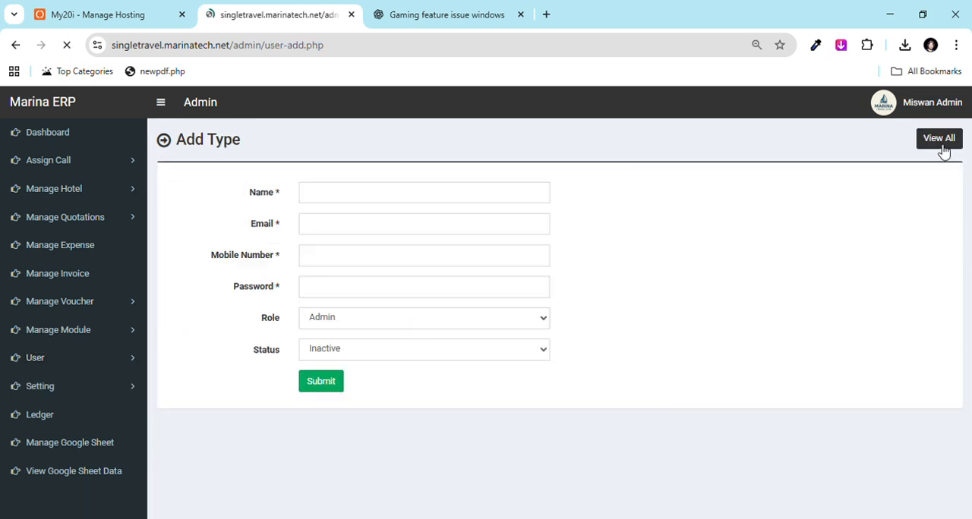
Step: Go through the name, email and status fields of the new user form without filling them in
{"action": "left_click", "coordinate": [352, 200]}
{"action": "left_click", "coordinate": [346, 226]}
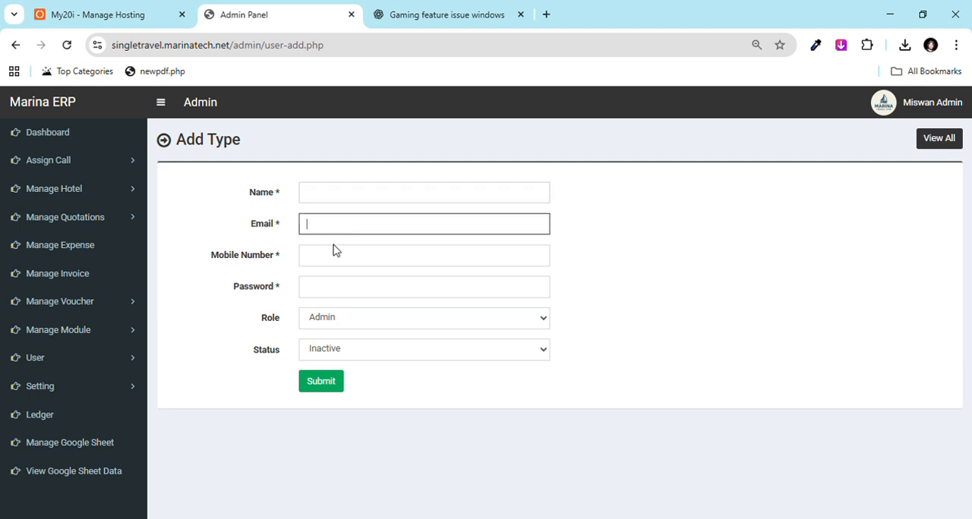
{"action": "left_click", "coordinate": [331, 202]}
{"action": "left_click", "coordinate": [337, 232]}
{"action": "left_click", "coordinate": [694, 302]}
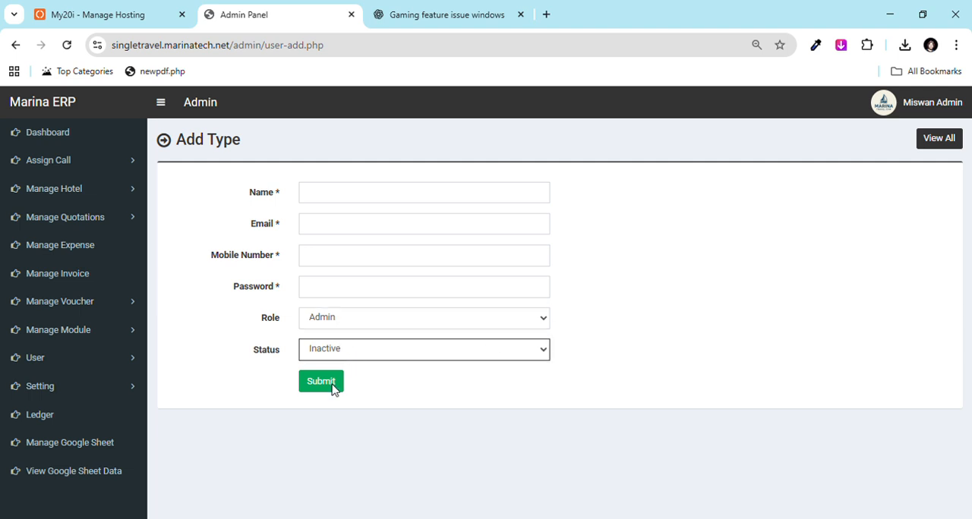
{"action": "key", "text": "Up"}
Step: Check the existing users and try the Agent role in the new user form
{"action": "left_click", "coordinate": [141, 362]}
{"action": "left_click", "coordinate": [80, 386]}
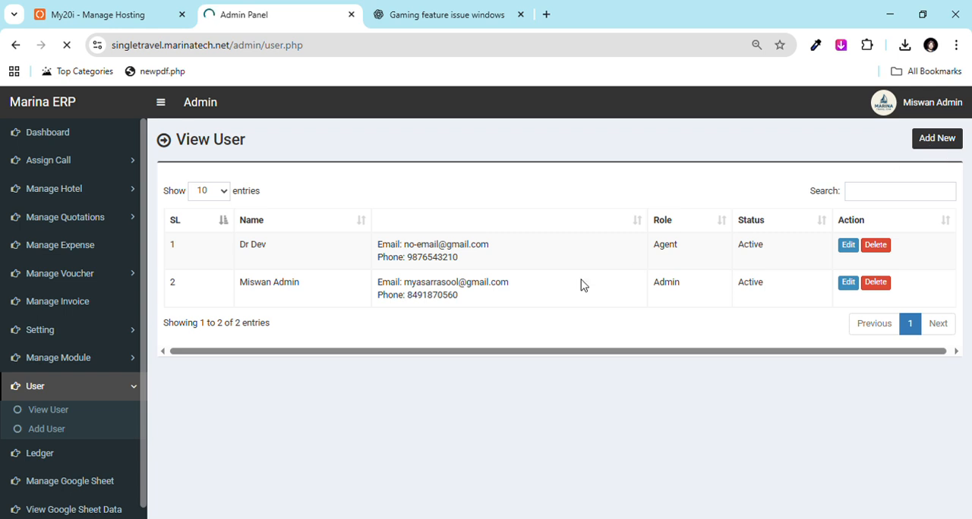
{"action": "left_click", "coordinate": [341, 354]}
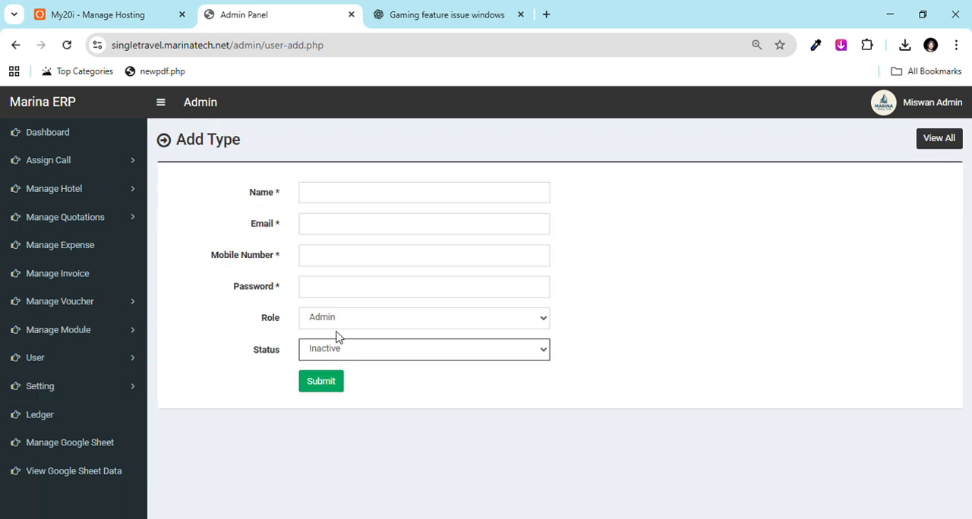
{"action": "left_click", "coordinate": [334, 325]}
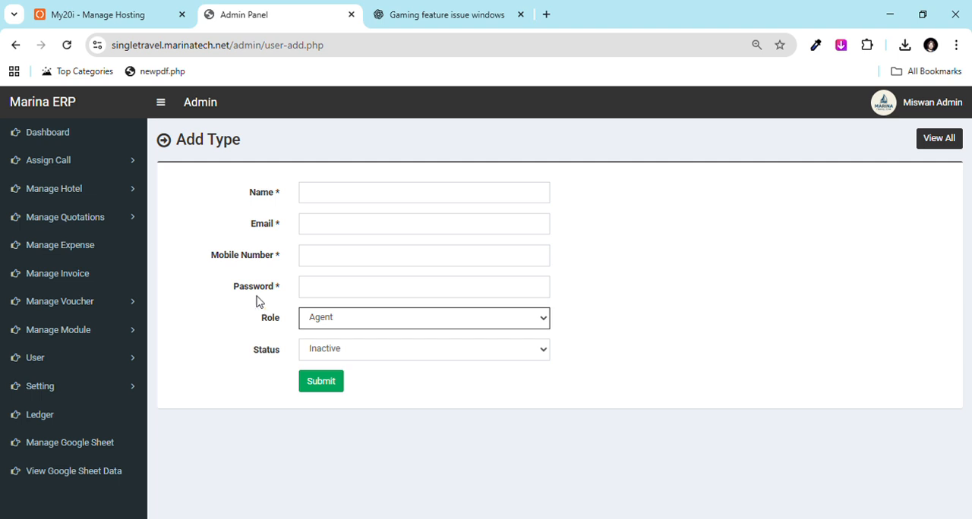
Step: Review the booking status tiles and arrival lists on the dashboard and open the logo settings
{"action": "left_click", "coordinate": [108, 141]}
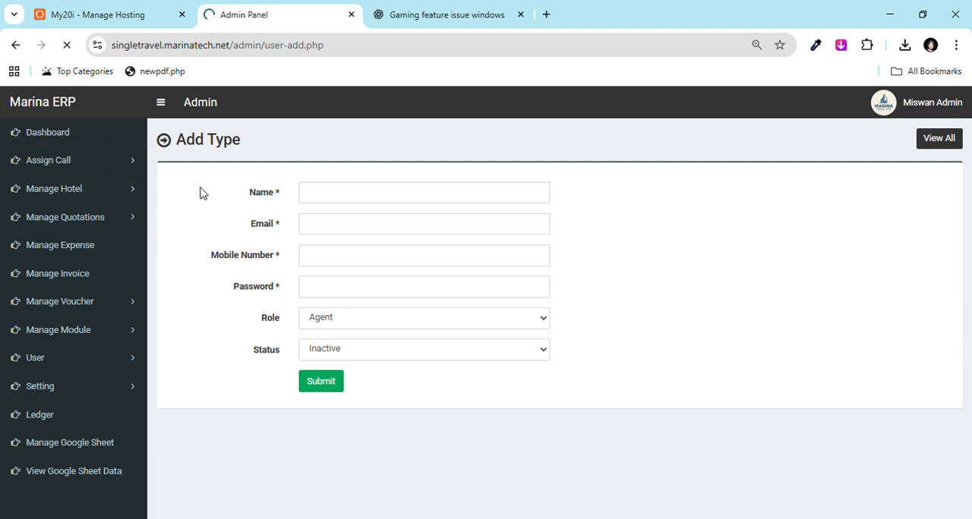
{"action": "scroll", "coordinate": [377, 306], "scroll_direction": "down", "scroll_amount": 1}
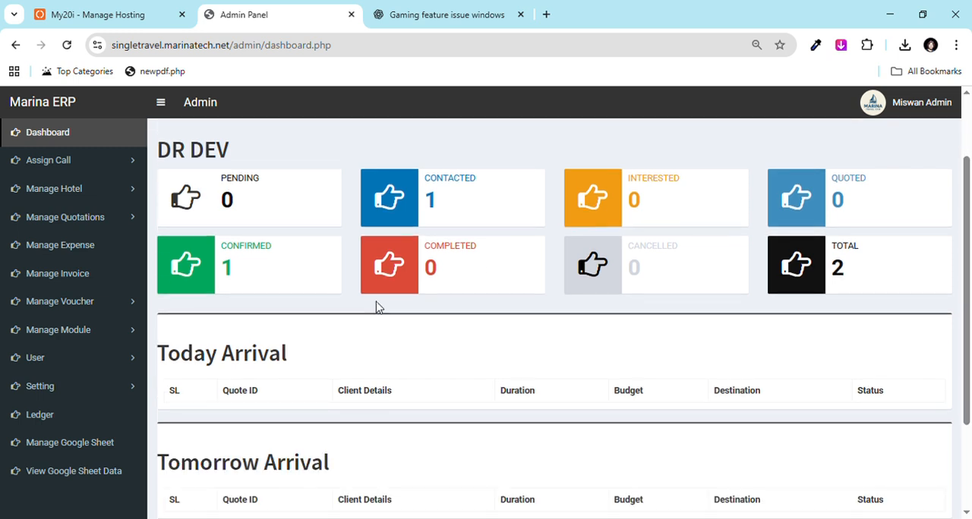
{"action": "left_click", "coordinate": [136, 390]}
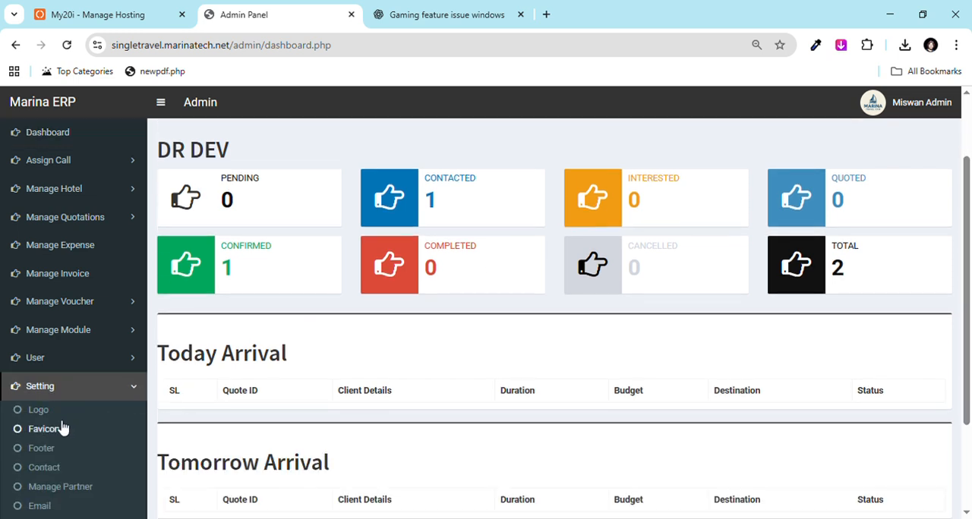
{"action": "left_click", "coordinate": [57, 413]}
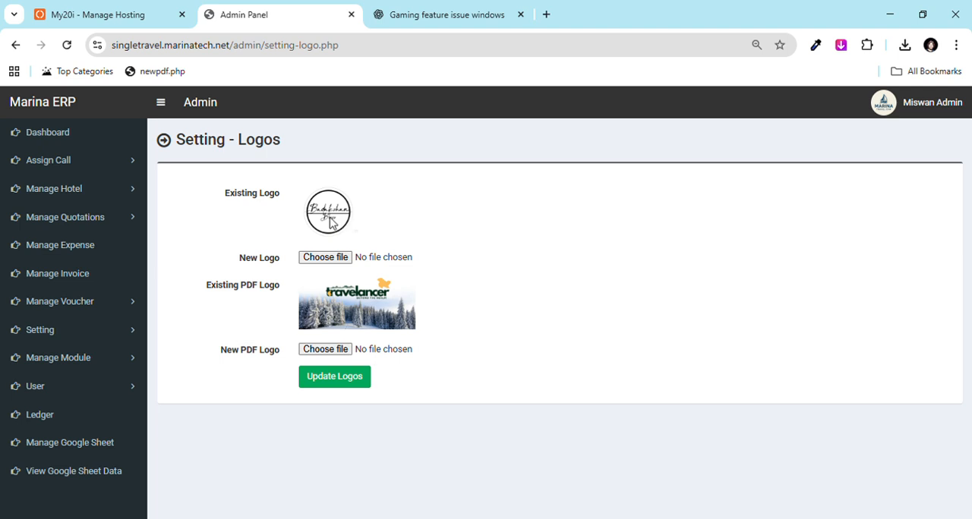
Step: Examine the existing website logo and the existing PDF logo in the logo settings
{"action": "left_click_drag", "start_coordinate": [203, 289], "coordinate": [339, 329]}
{"action": "left_click", "coordinate": [439, 310]}
{"action": "left_click_drag", "start_coordinate": [341, 227], "coordinate": [366, 282]}
{"action": "left_click_drag", "start_coordinate": [337, 216], "coordinate": [362, 302]}
Step: Open the general settings and review their fields from the website name down to the registration and tour totals
{"action": "left_click", "coordinate": [139, 332]}
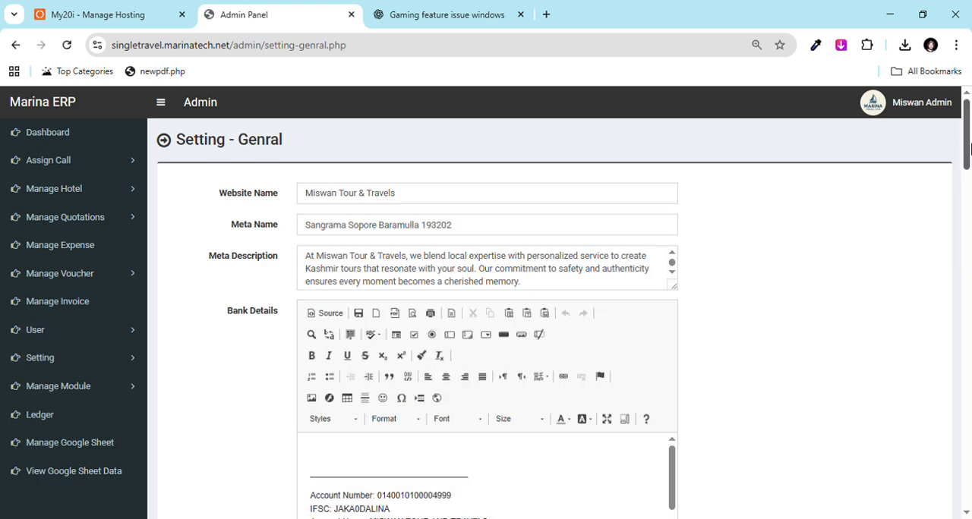
{"action": "left_click", "coordinate": [109, 357]}
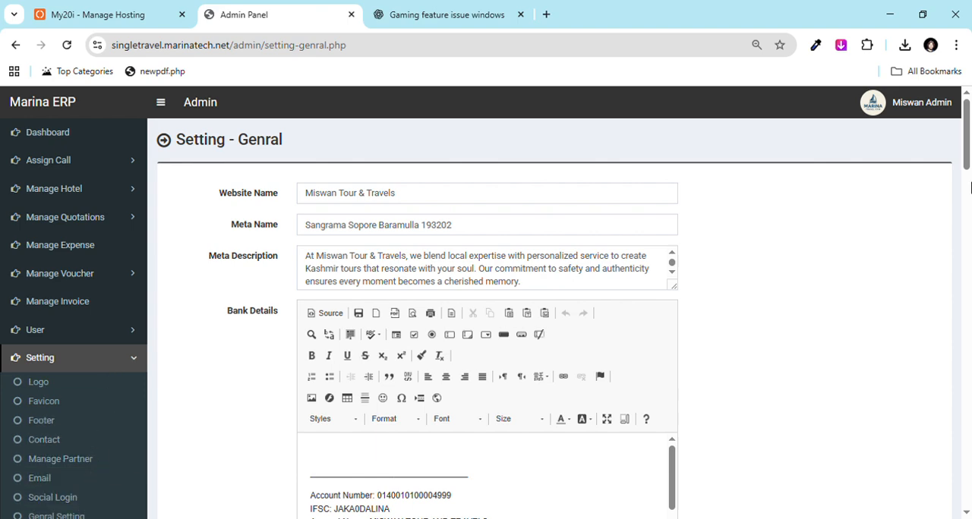
{"action": "left_click_drag", "start_coordinate": [966, 108], "coordinate": [963, 318]}
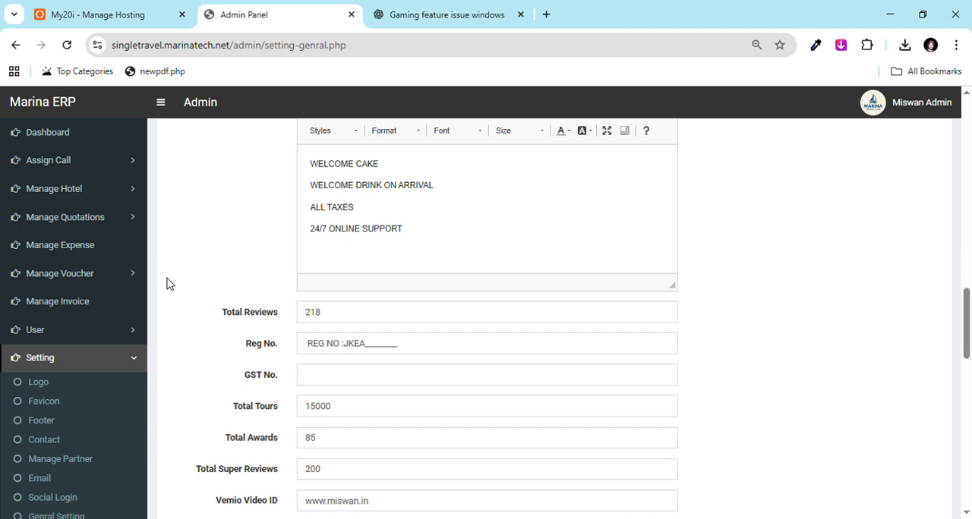
Step: Open the social media settings and examine the Facebook link
{"action": "left_click_drag", "start_coordinate": [145, 282], "coordinate": [149, 373]}
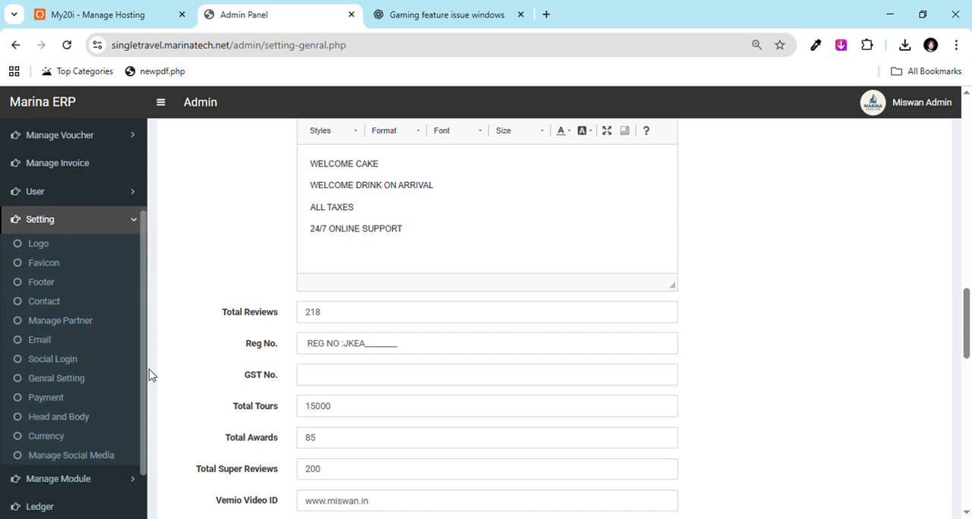
{"action": "left_click", "coordinate": [87, 464]}
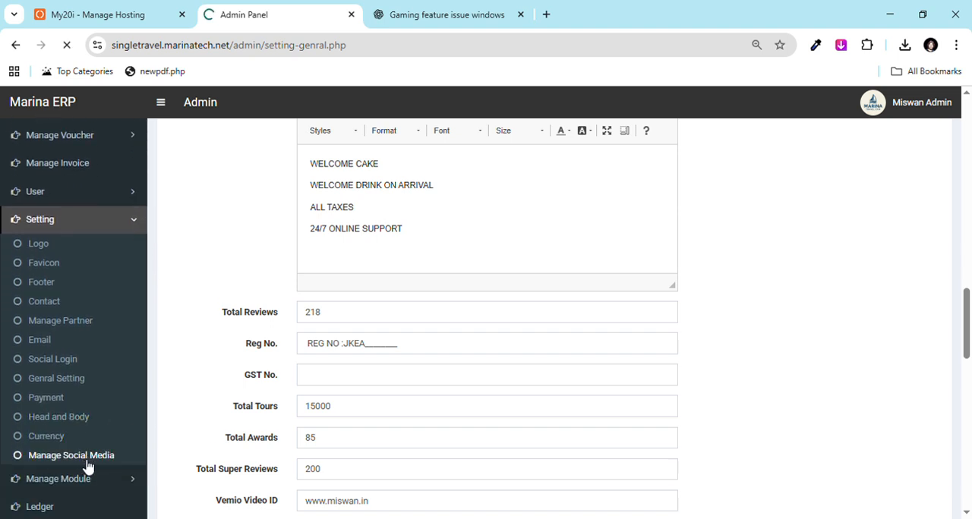
{"action": "left_click_drag", "start_coordinate": [446, 235], "coordinate": [245, 230]}
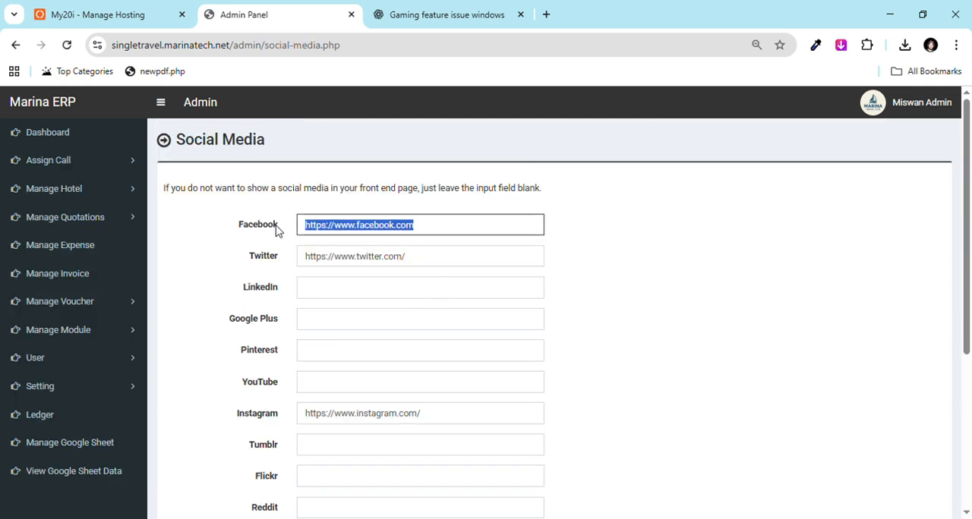
{"action": "left_click", "coordinate": [671, 276]}
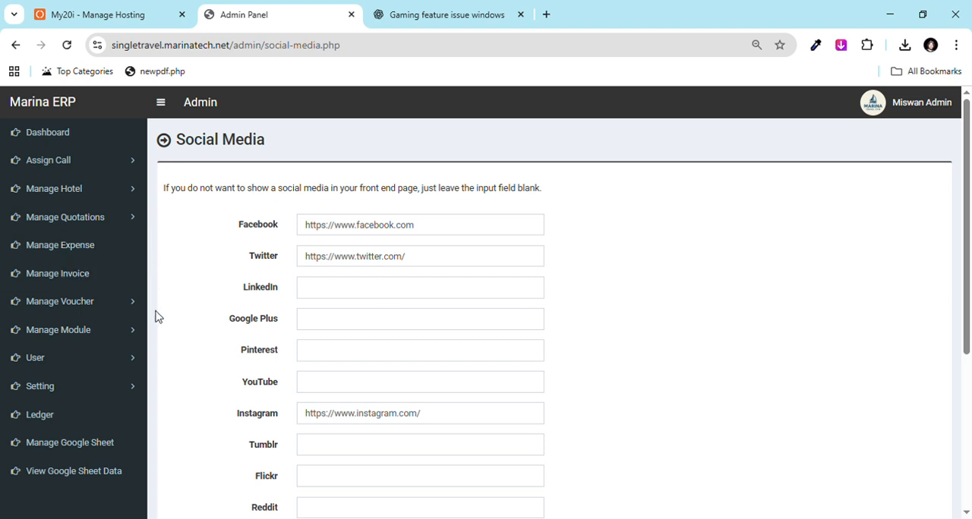
{"action": "left_click", "coordinate": [142, 395]}
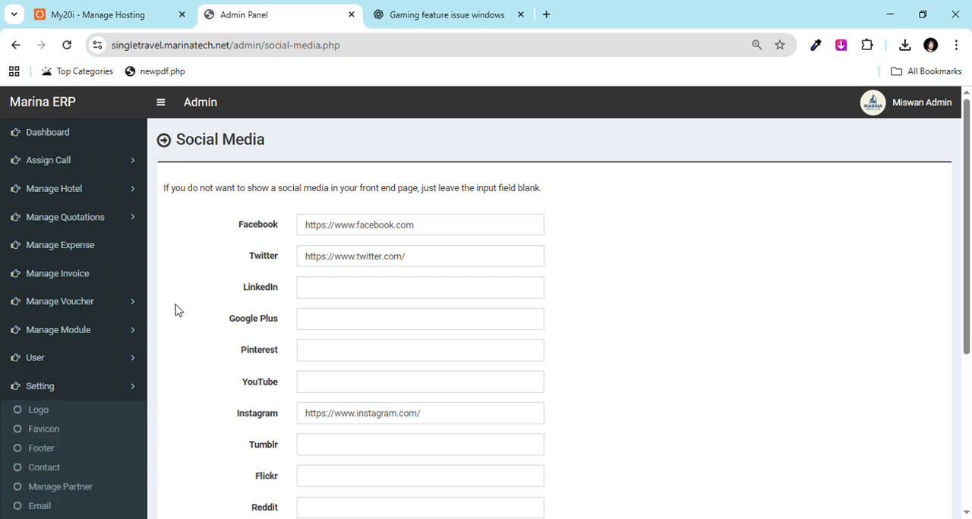
{"action": "left_click_drag", "start_coordinate": [145, 304], "coordinate": [145, 372]}
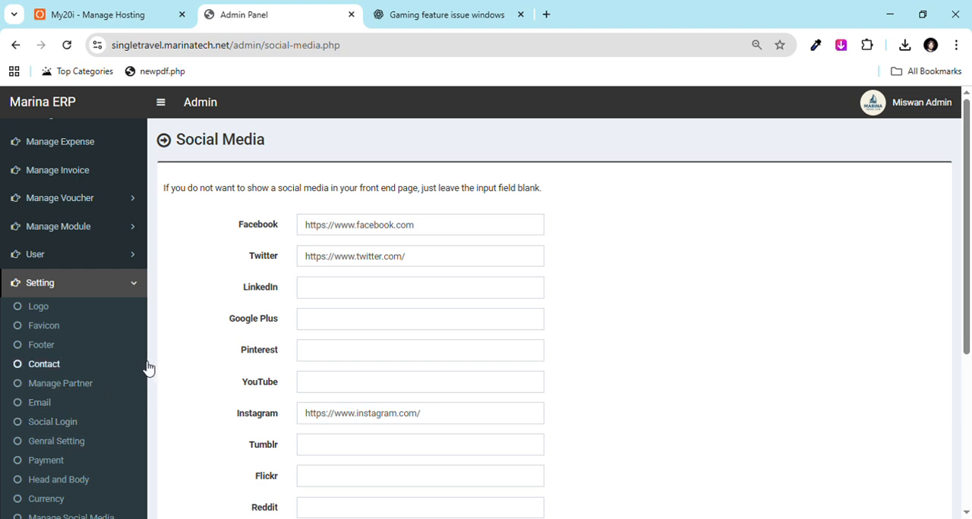
{"action": "left_click_drag", "start_coordinate": [146, 358], "coordinate": [141, 258]}
{"action": "left_click", "coordinate": [132, 391]}
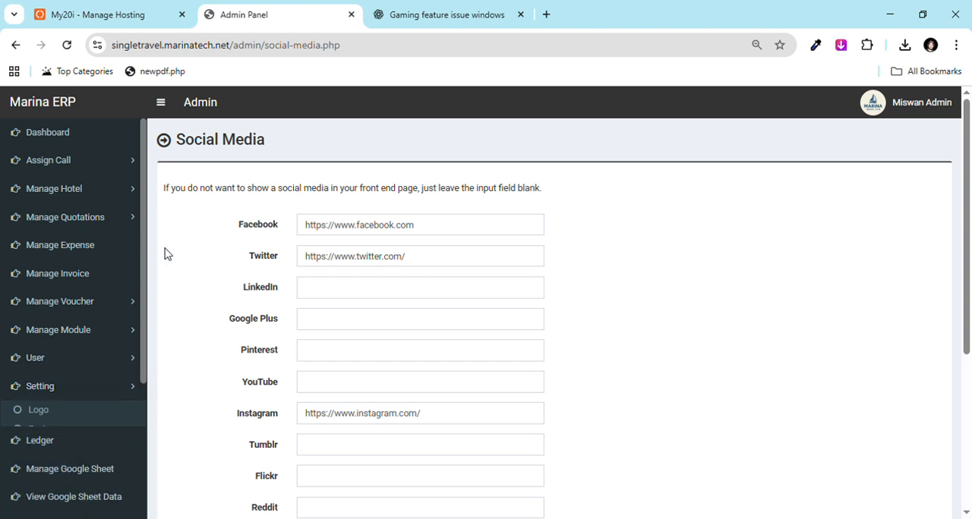
Step: Open the list of quotations, look at the form for adding a quotation and return to the list
{"action": "left_click", "coordinate": [132, 227]}
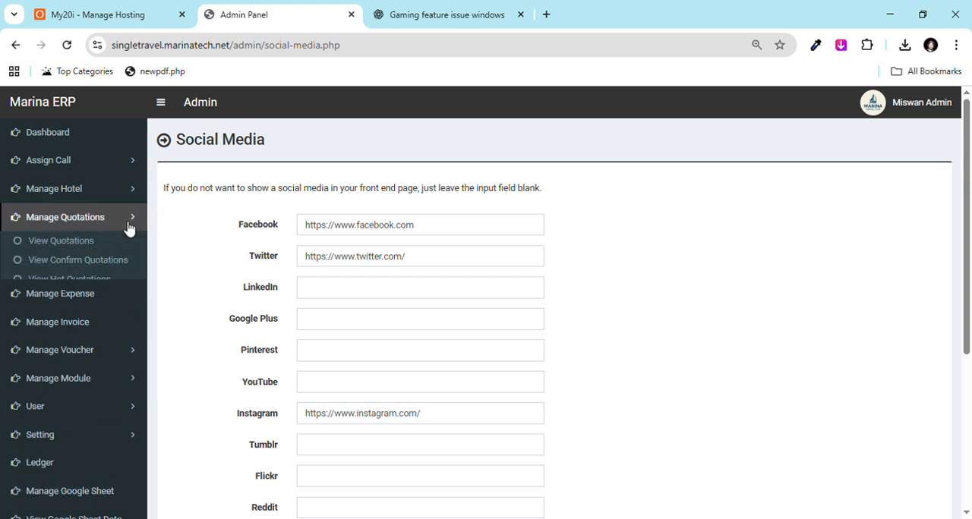
{"action": "left_click", "coordinate": [60, 241]}
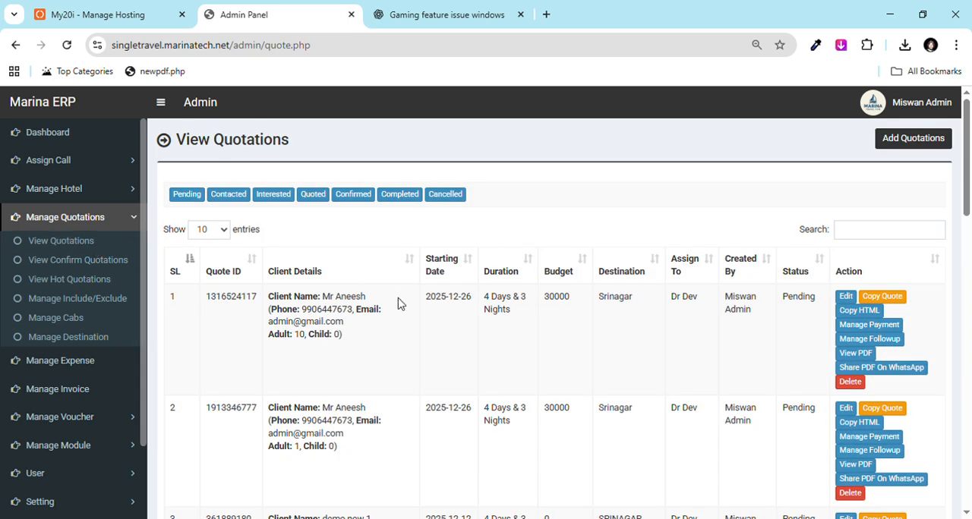
{"action": "left_click", "coordinate": [900, 145]}
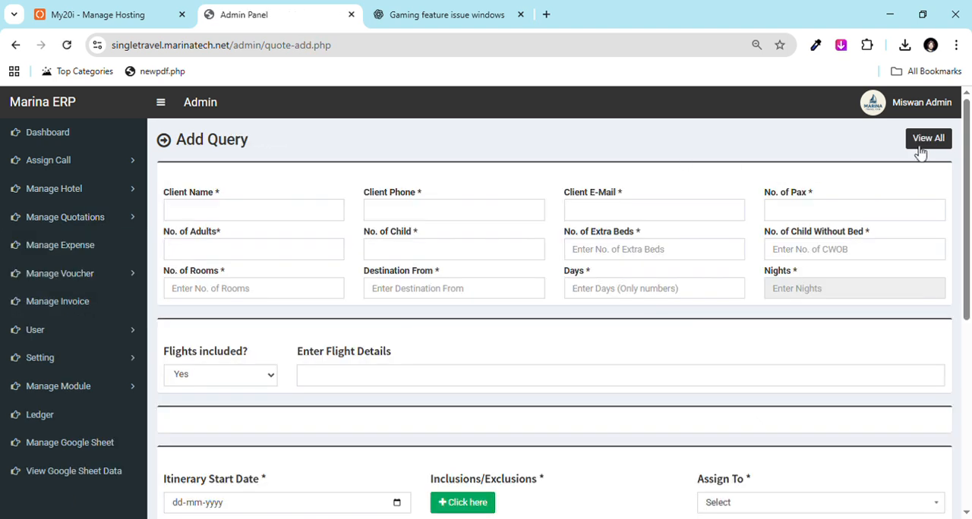
{"action": "left_click", "coordinate": [923, 149]}
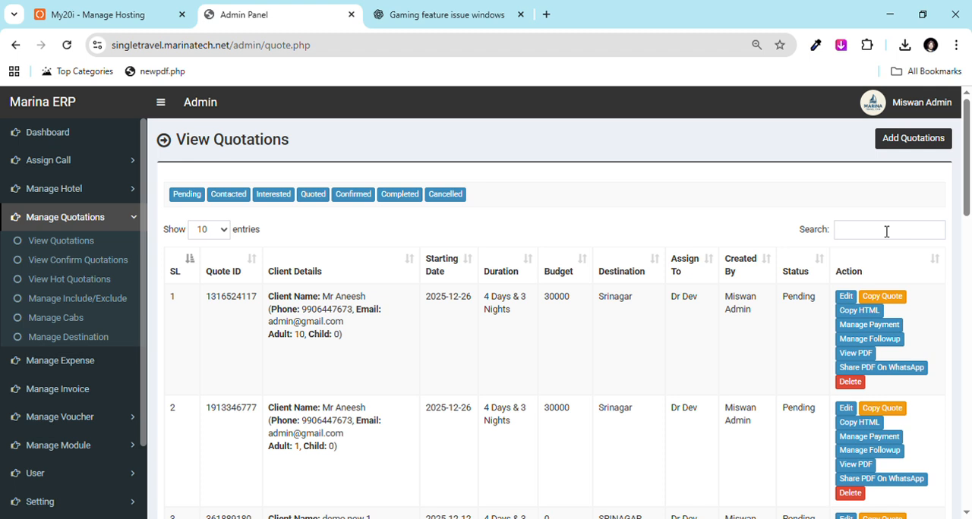
Step: View the first quotation's PDF in Design 1 and read through to the day-wise trip details
{"action": "left_click", "coordinate": [857, 354]}
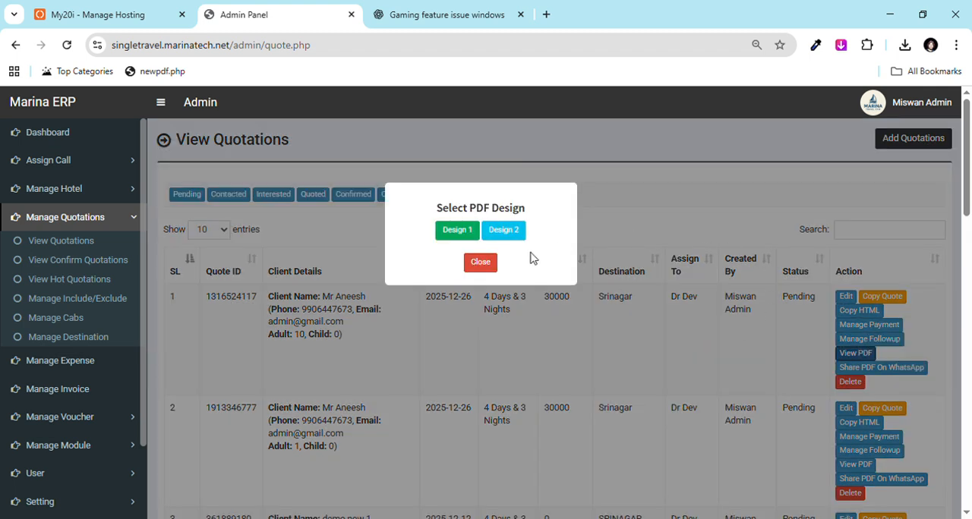
{"action": "left_click", "coordinate": [467, 240]}
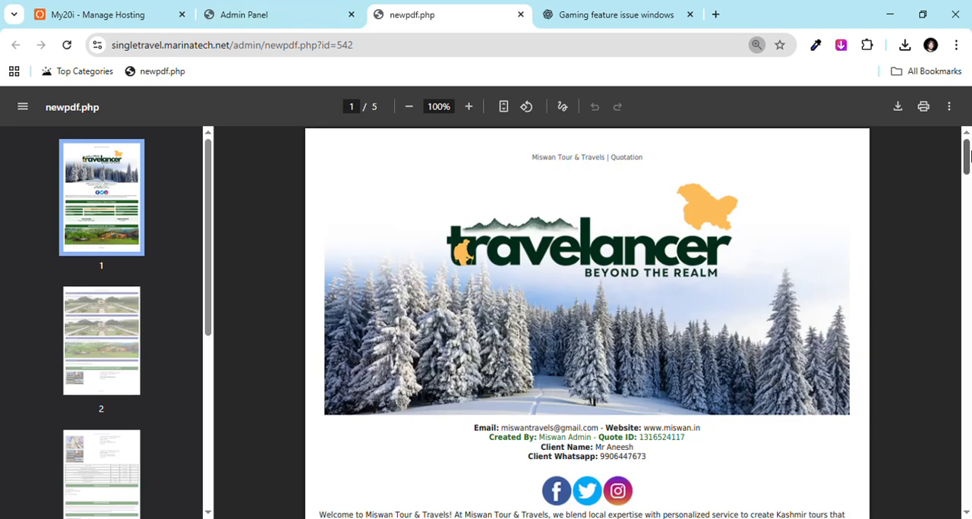
{"action": "left_click_drag", "start_coordinate": [967, 156], "coordinate": [968, 206]}
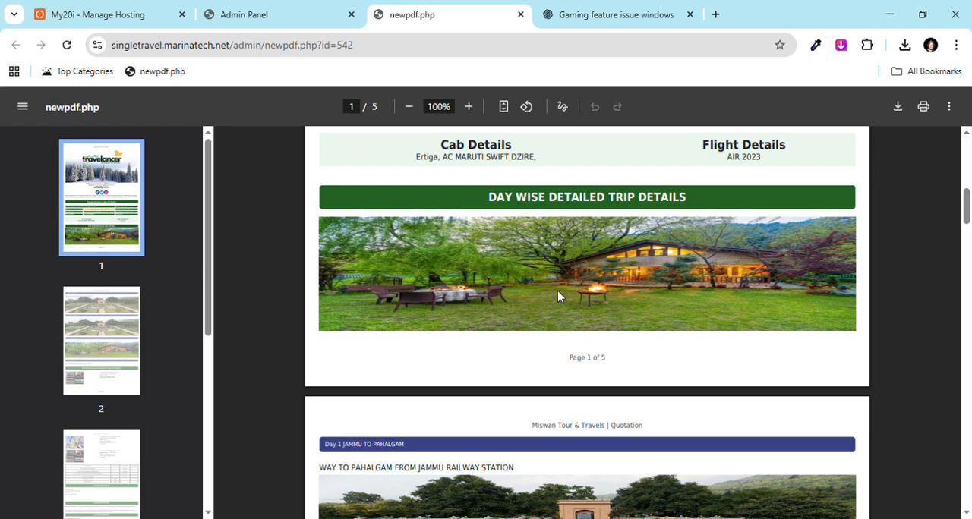
Step: Return to the admin panel, open the list of destinations and start a new destination
{"action": "left_click", "coordinate": [275, 15]}
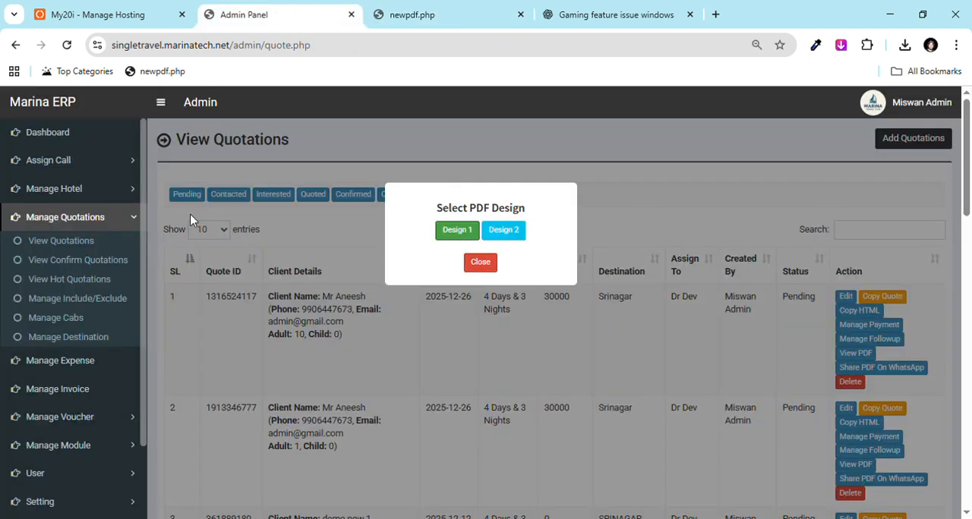
{"action": "left_click", "coordinate": [99, 344]}
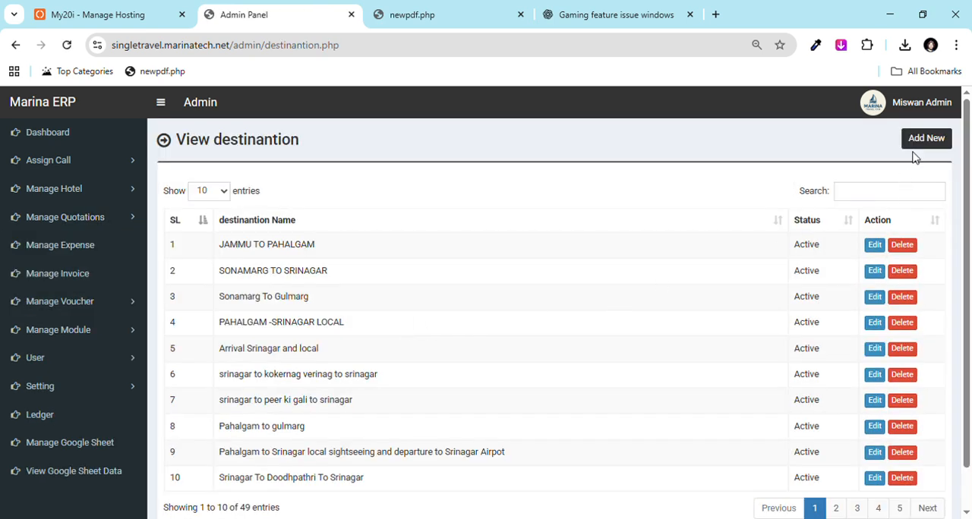
{"action": "left_click", "coordinate": [920, 148]}
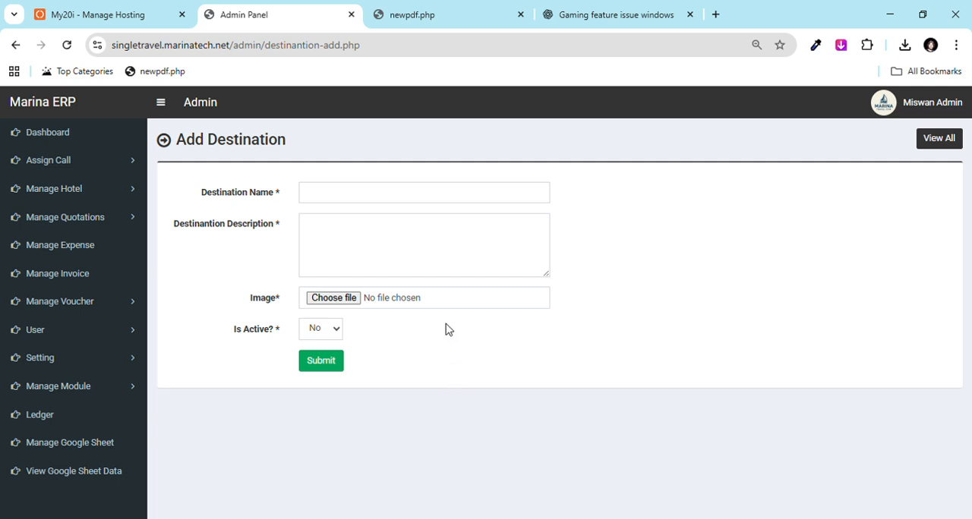
Step: Fill in the new destination with the name "Srinaar to Jammu", the description "aksdaskd askdjaskdjas dkasjd" and the image images (2).jpg
{"action": "left_click", "coordinate": [347, 201]}
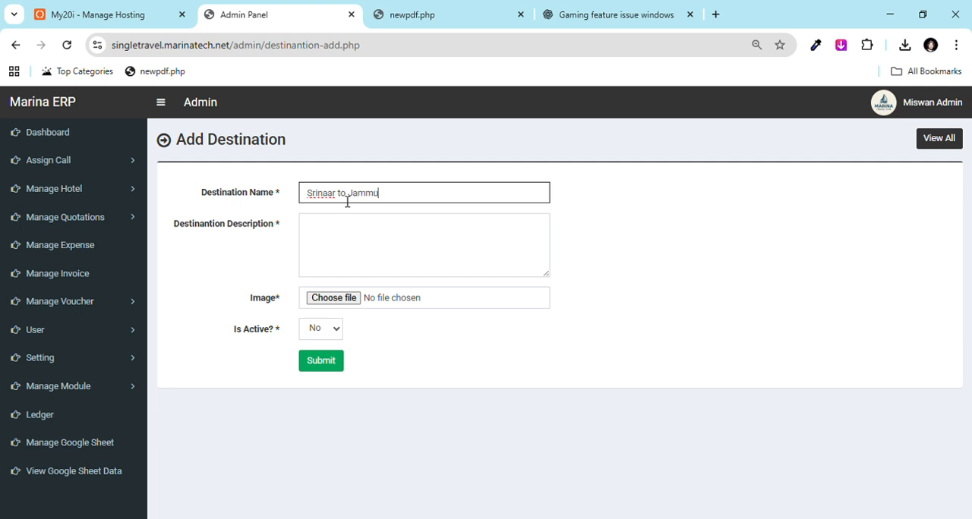
{"action": "left_click", "coordinate": [354, 244]}
{"action": "type", "text": "aksdaskd askdjaskdjas dkasjd"}
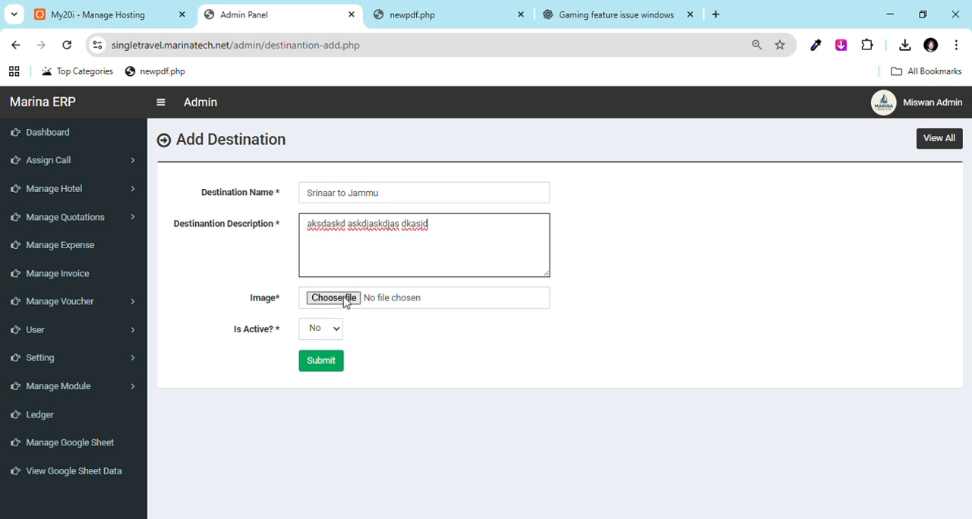
{"action": "left_click", "coordinate": [343, 301]}
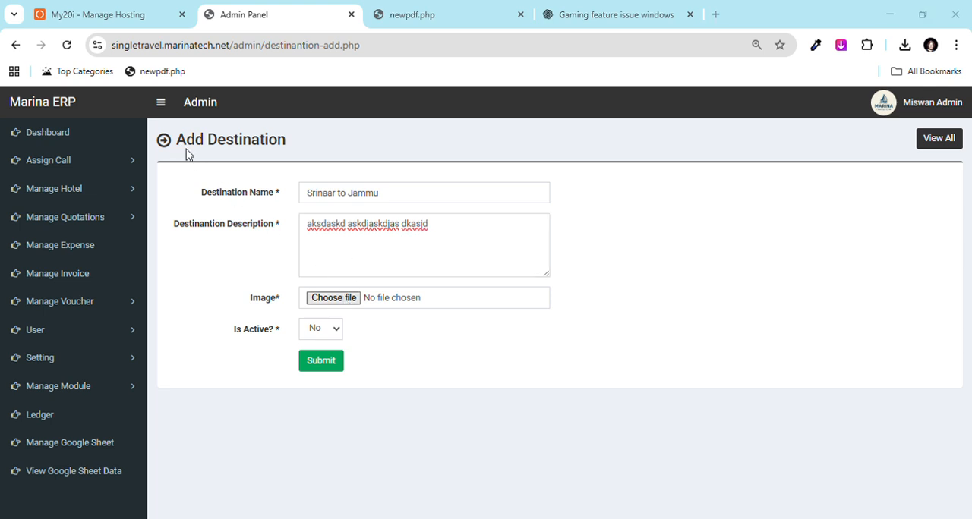
{"action": "double_click", "coordinate": [361, 324]}
{"action": "left_click", "coordinate": [328, 330]}
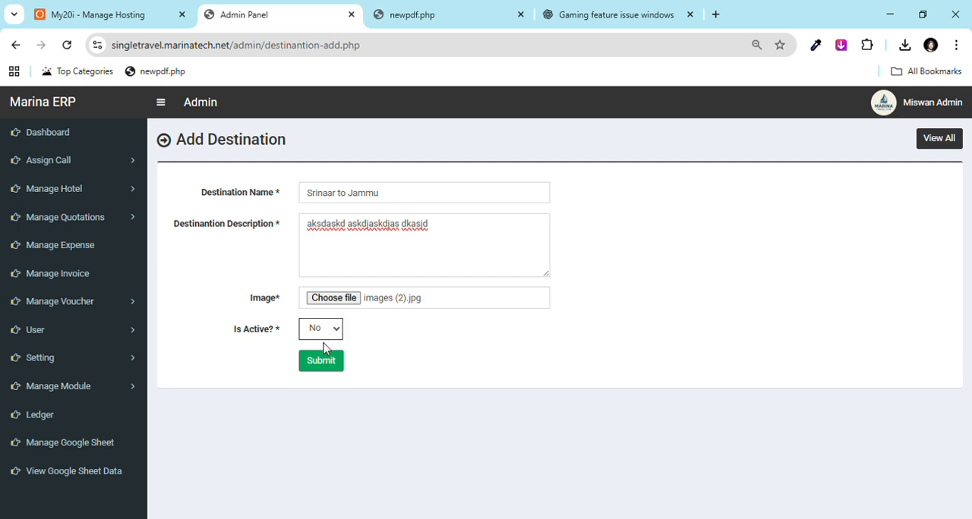
{"action": "left_click", "coordinate": [322, 368]}
Step: Open the list of all destinations, look through its entries and search it for "sona"
{"action": "left_click", "coordinate": [940, 140]}
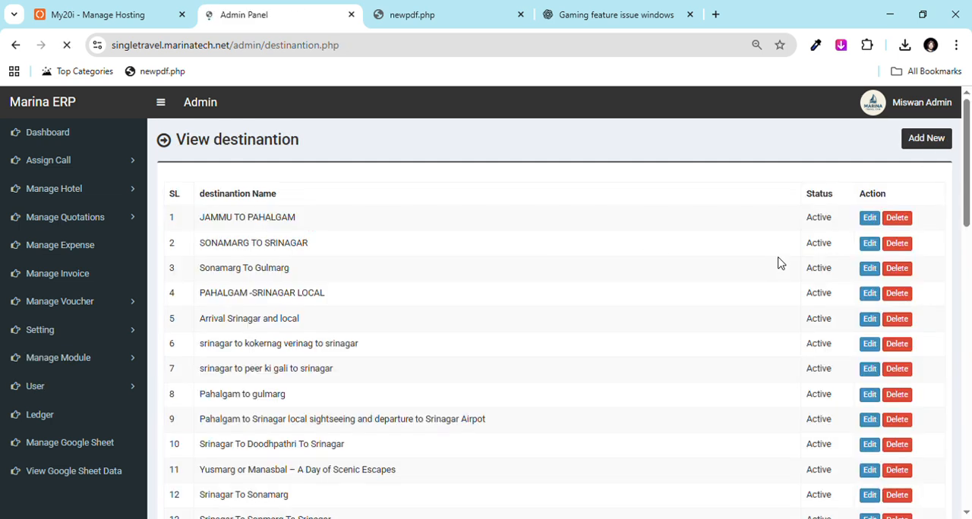
{"action": "left_click_drag", "start_coordinate": [229, 244], "coordinate": [388, 453]}
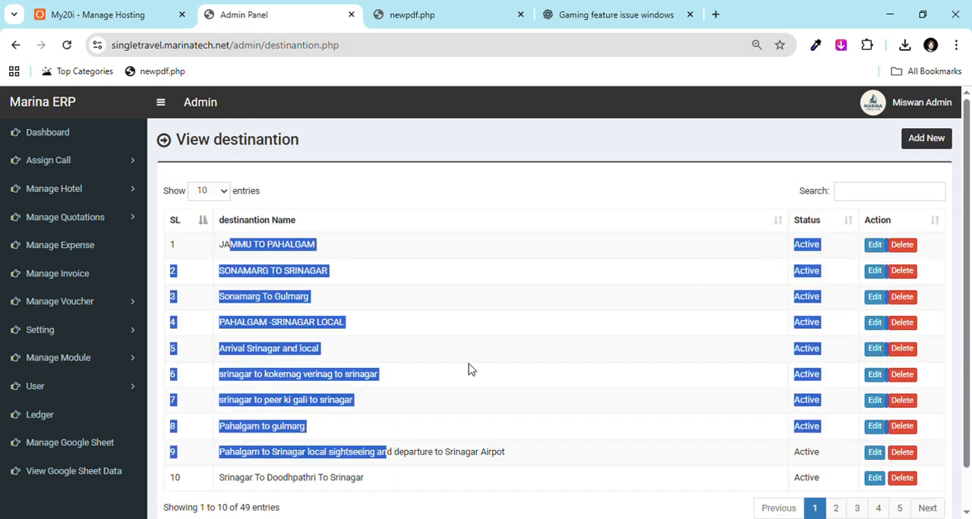
{"action": "left_click", "coordinate": [584, 340]}
{"action": "scroll", "coordinate": [754, 272], "scroll_direction": "down", "scroll_amount": 1}
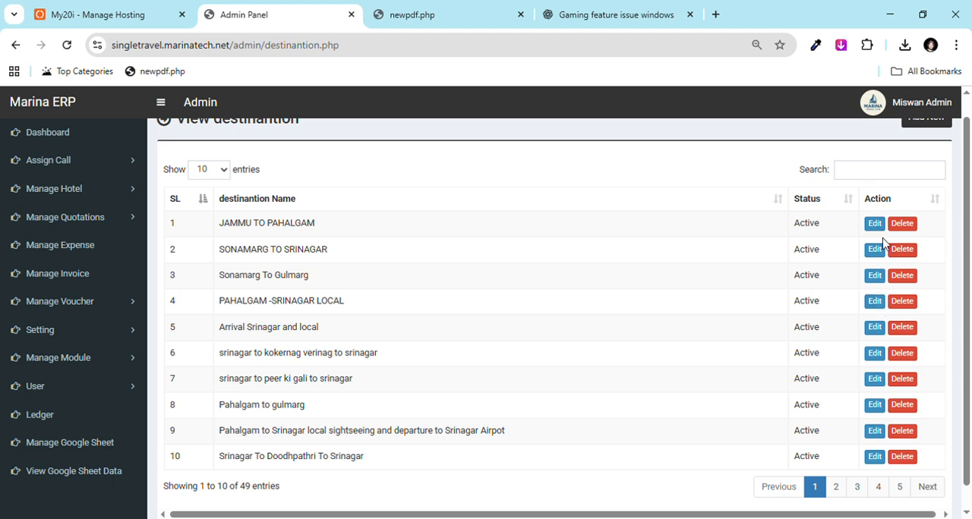
{"action": "left_click", "coordinate": [863, 171]}
{"action": "type", "text": "s"}
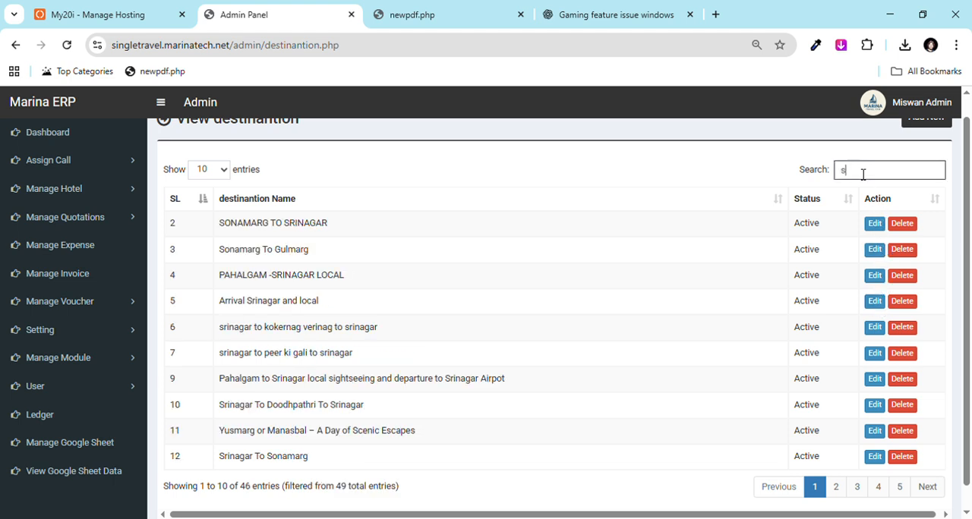
{"action": "type", "text": "ona"}
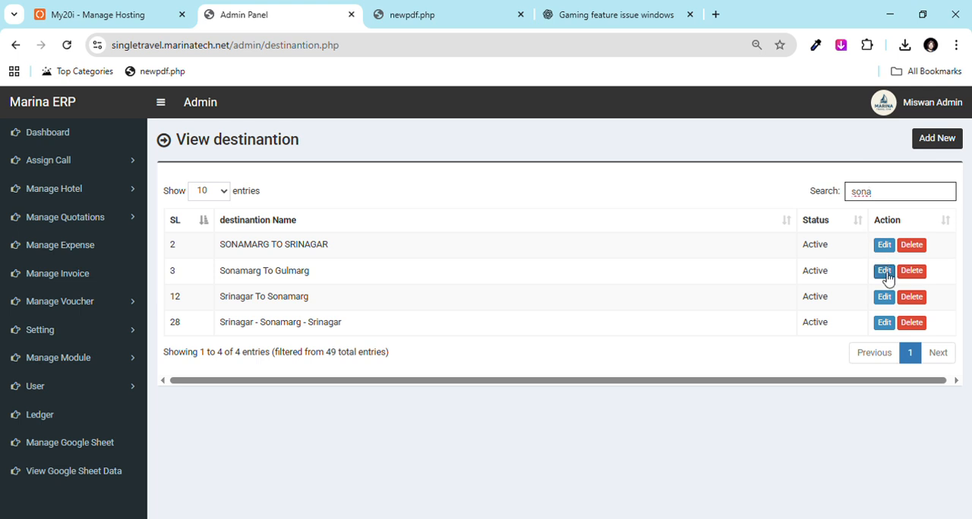
Step: Open the list of hotels and look through its entries
{"action": "left_click", "coordinate": [123, 190]}
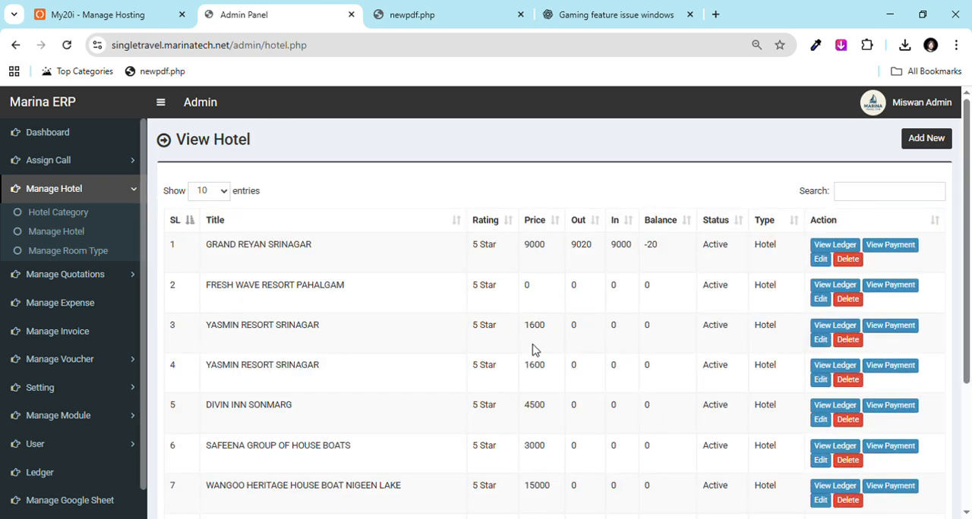
{"action": "scroll", "coordinate": [971, 257], "scroll_direction": "down", "scroll_amount": 1}
{"action": "left_click_drag", "start_coordinate": [971, 257], "coordinate": [961, 212]}
Step: Start a new hotel with the photo 2025-11-27.jpg and the title "lnxdlaskda", and look at the category choices
{"action": "left_click", "coordinate": [925, 139]}
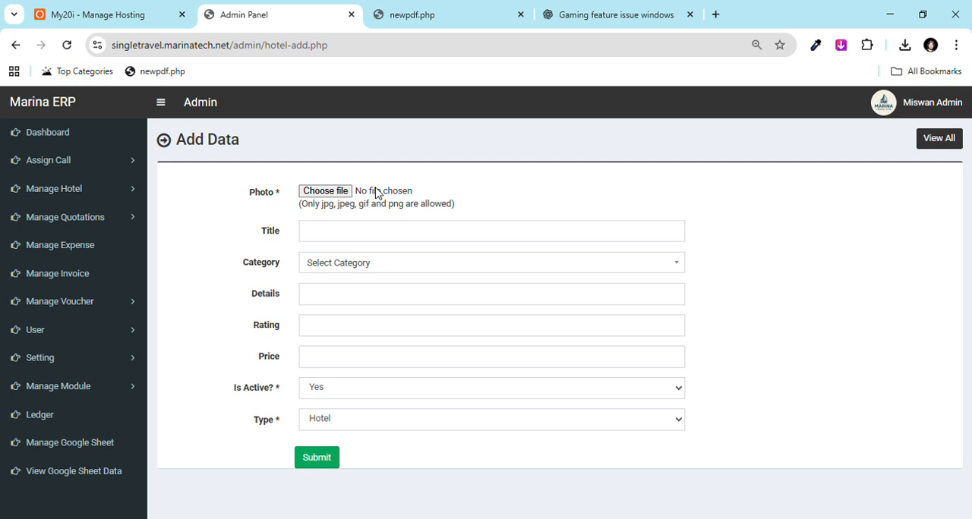
{"action": "left_click", "coordinate": [333, 196]}
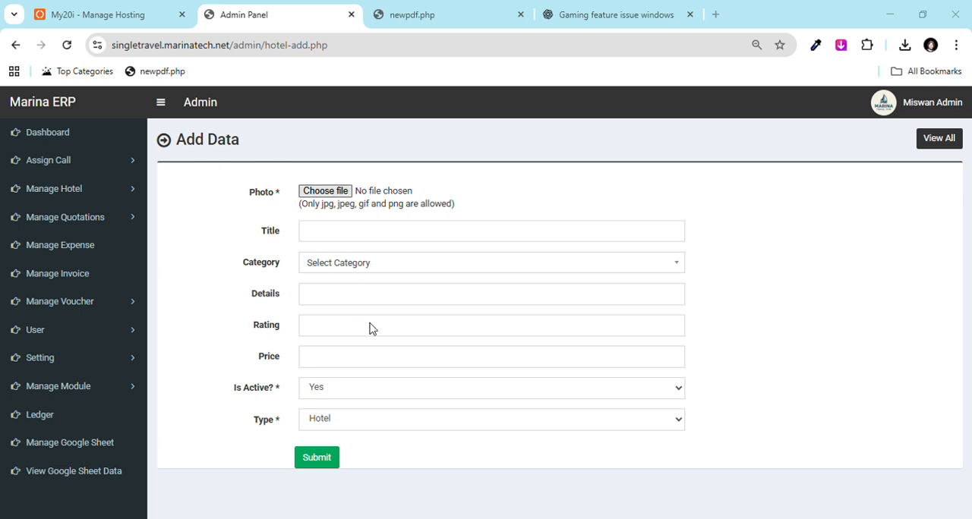
{"action": "left_click", "coordinate": [338, 232]}
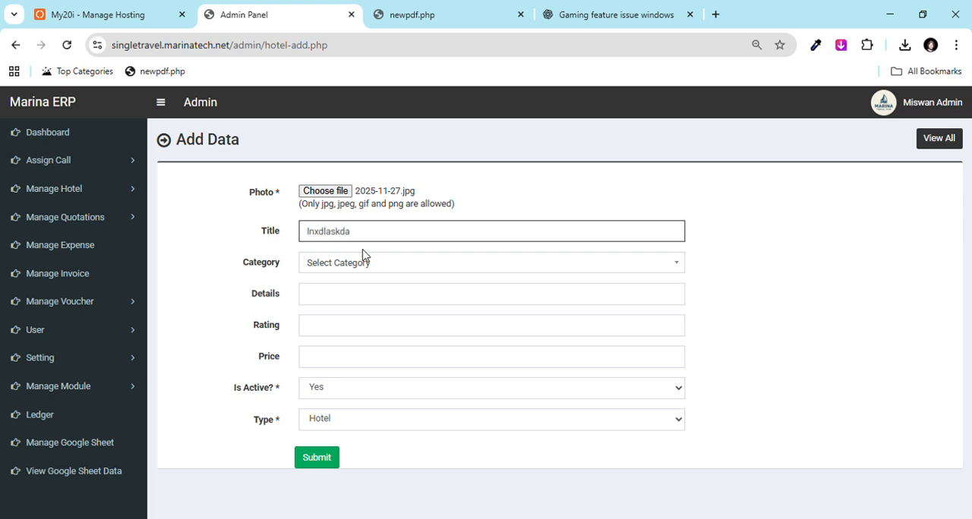
{"action": "left_click", "coordinate": [363, 258]}
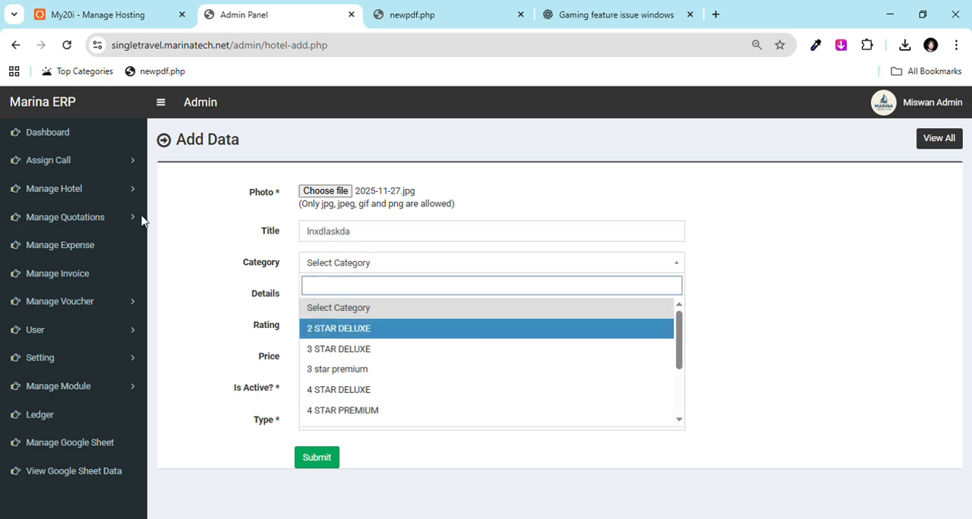
Step: Look at the hotel management options and the new hotel's details, rating, price and type fields
{"action": "left_click", "coordinate": [131, 194]}
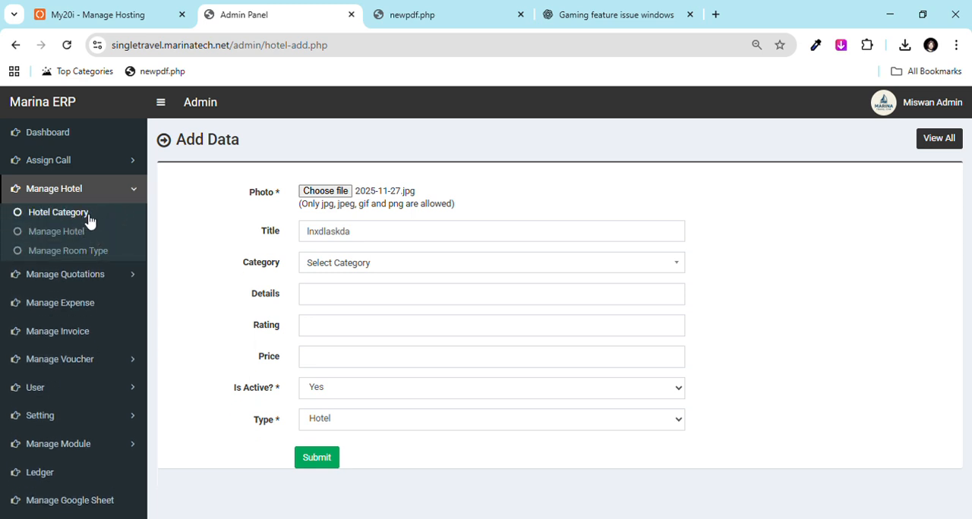
{"action": "left_click", "coordinate": [319, 304]}
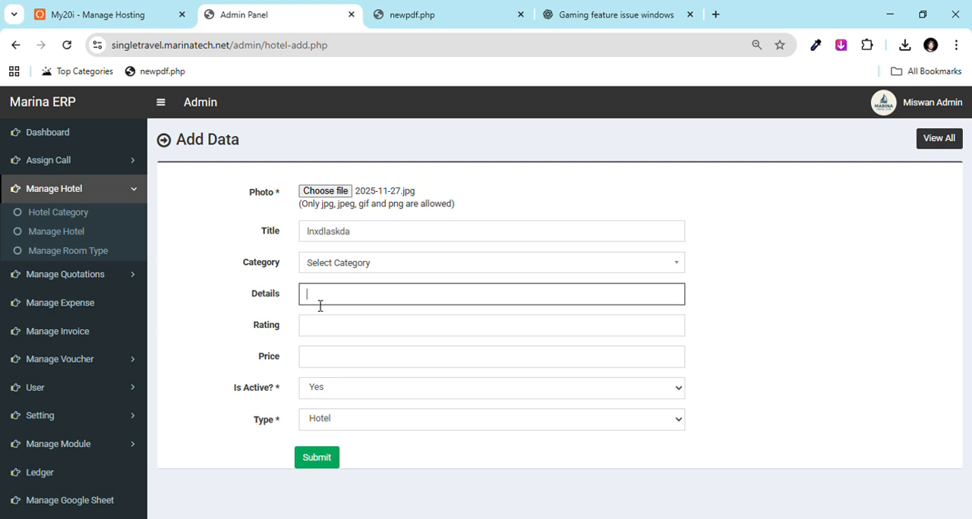
{"action": "left_click", "coordinate": [330, 331]}
{"action": "left_click", "coordinate": [333, 363]}
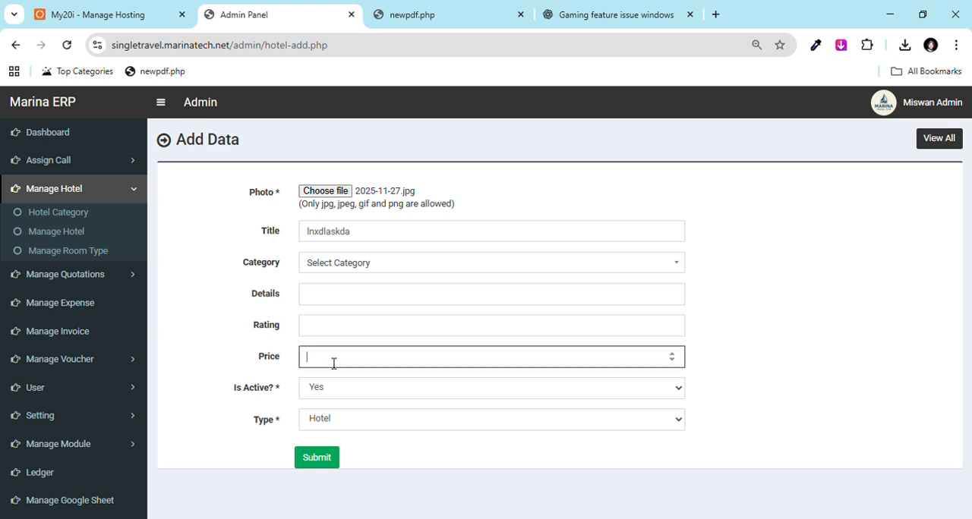
{"action": "left_click", "coordinate": [339, 426]}
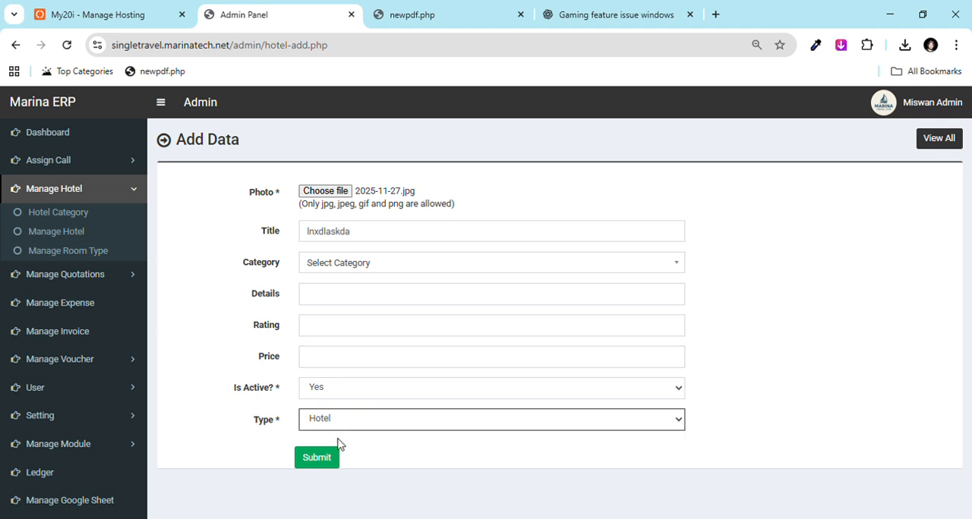
Step: Return to the list of hotels and examine the first hotel's title, price, out, in and balance figures
{"action": "left_click", "coordinate": [948, 143]}
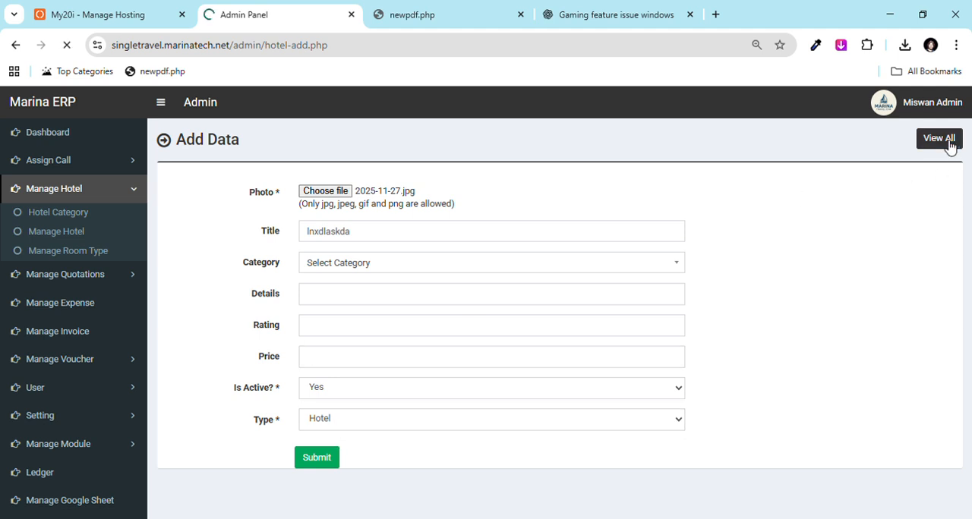
{"action": "scroll", "coordinate": [969, 402], "scroll_direction": "down", "scroll_amount": 2}
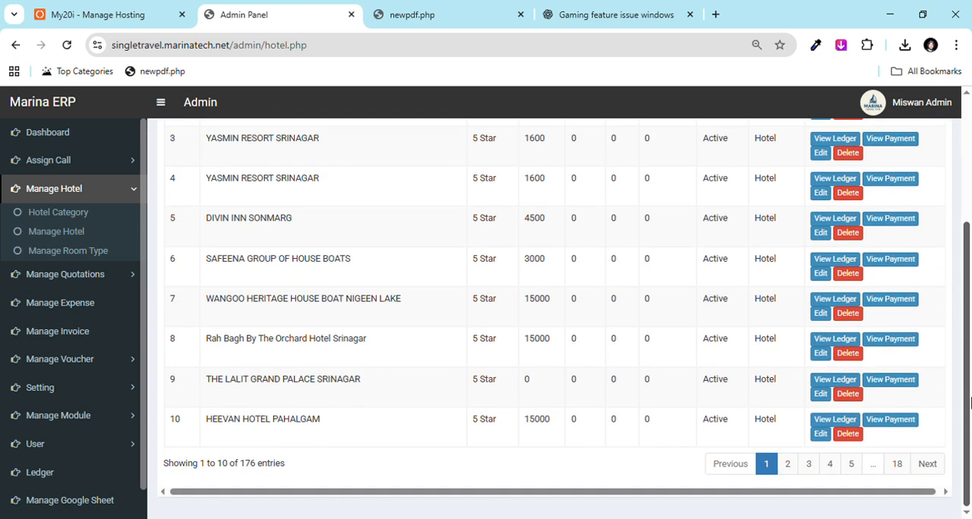
{"action": "scroll", "coordinate": [969, 402], "scroll_direction": "up", "scroll_amount": 2}
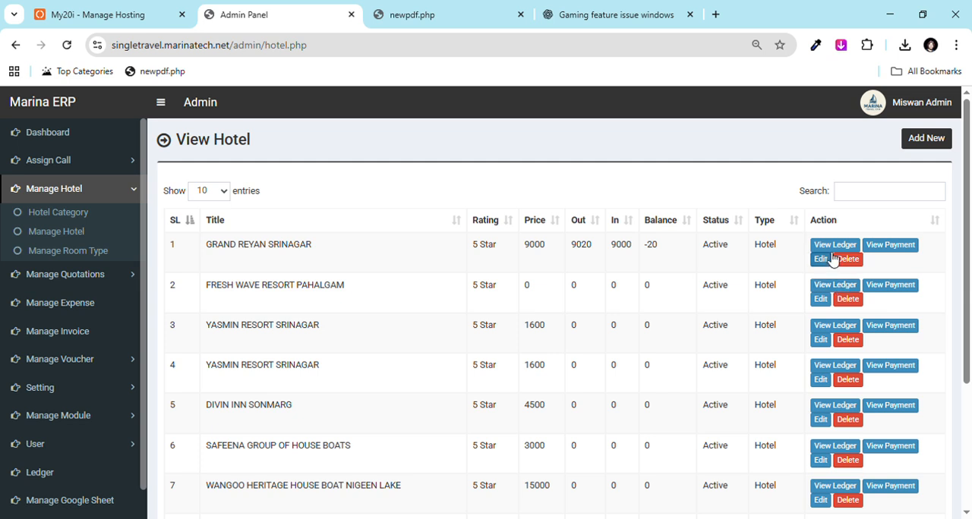
{"action": "triple_click", "coordinate": [225, 257]}
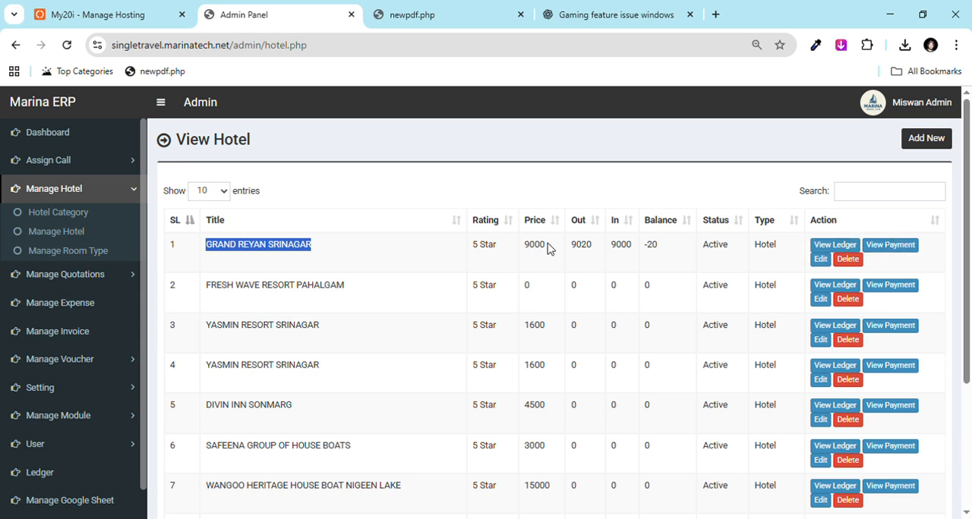
{"action": "left_click_drag", "start_coordinate": [523, 245], "coordinate": [668, 249]}
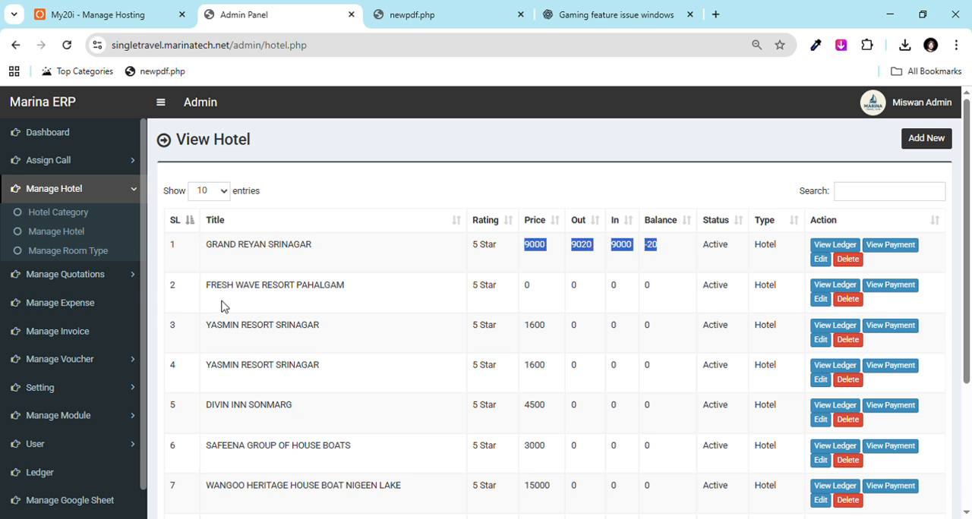
Step: Start a new quotation and enter the client's full name, phone number and e-mail address
{"action": "left_click", "coordinate": [110, 277]}
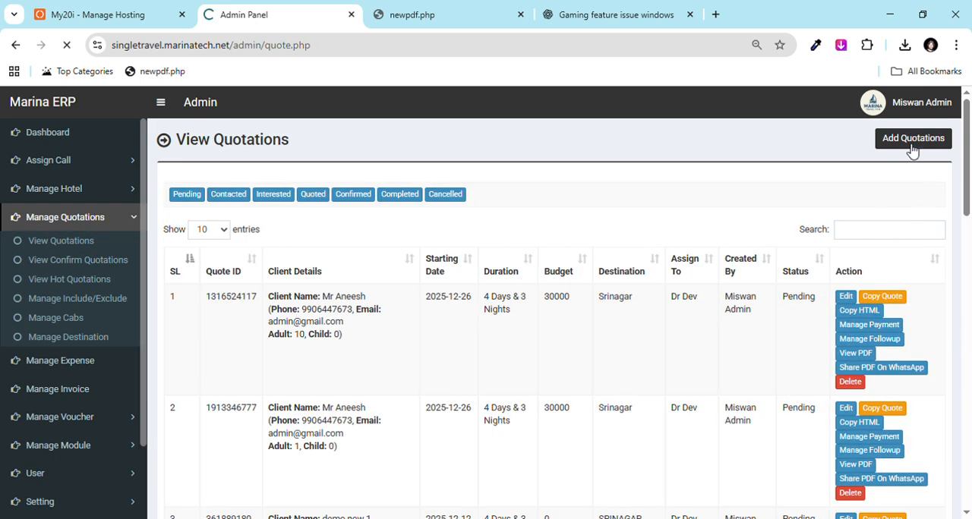
{"action": "left_click", "coordinate": [253, 212]}
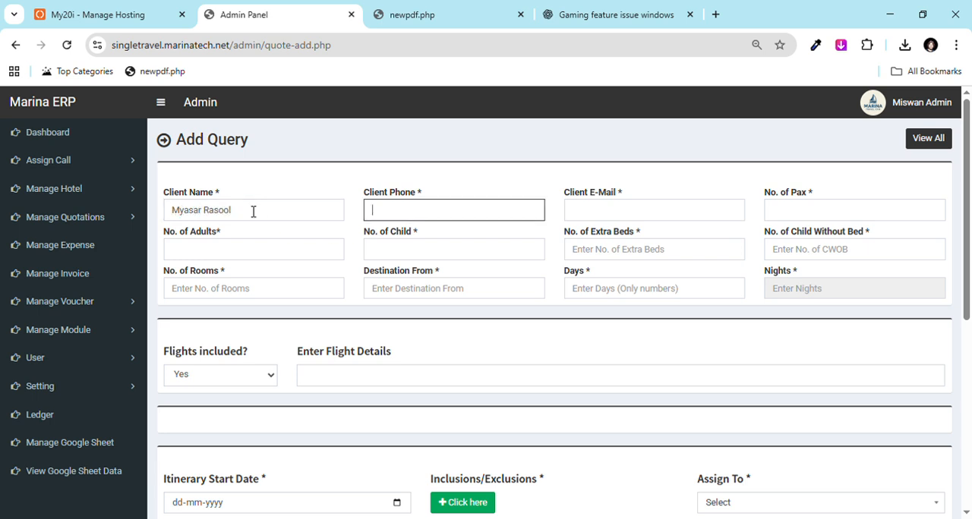
{"action": "key", "text": "Tab"}
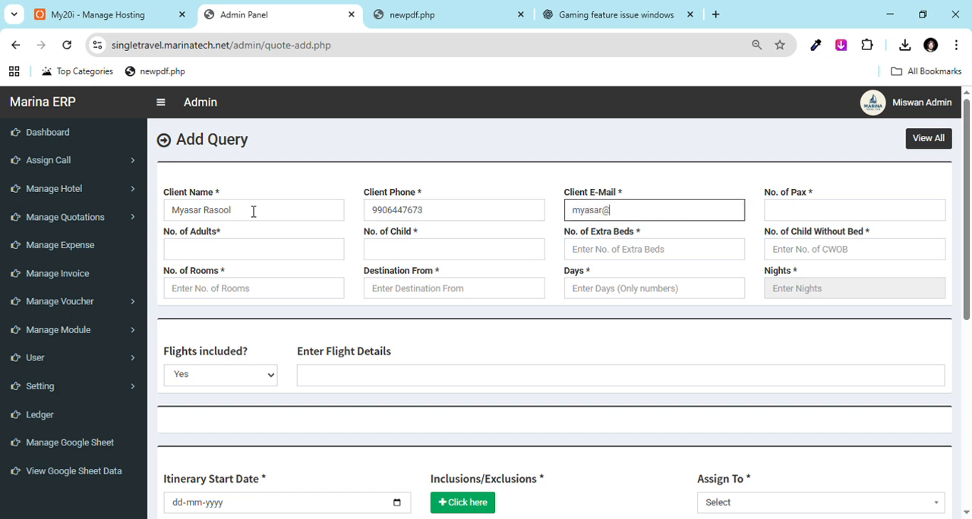
{"action": "key", "text": "Tab"}
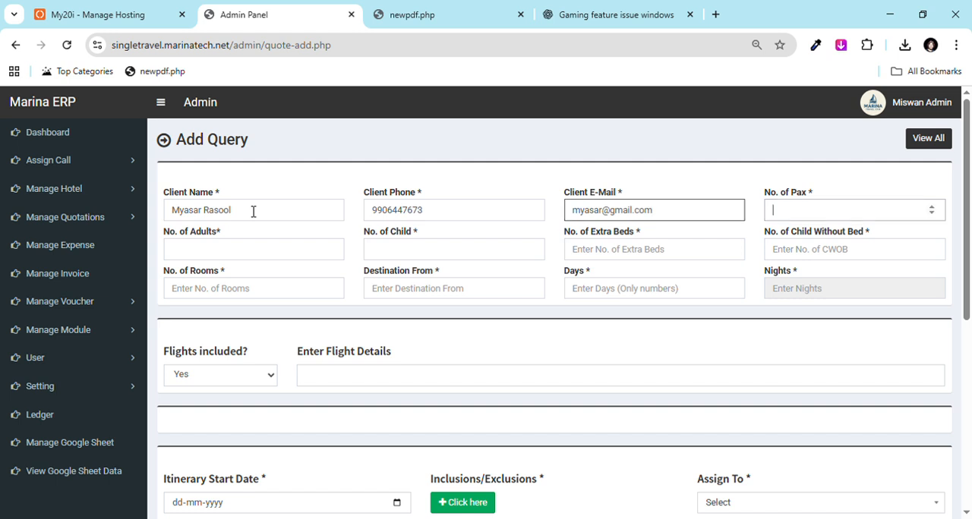
Step: Set the quotation to 10 pax and 10 adults, with 0 children, 0 extra beds and 0 children without bed
{"action": "type", "text": "10"}
{"action": "key", "text": "Tab"}
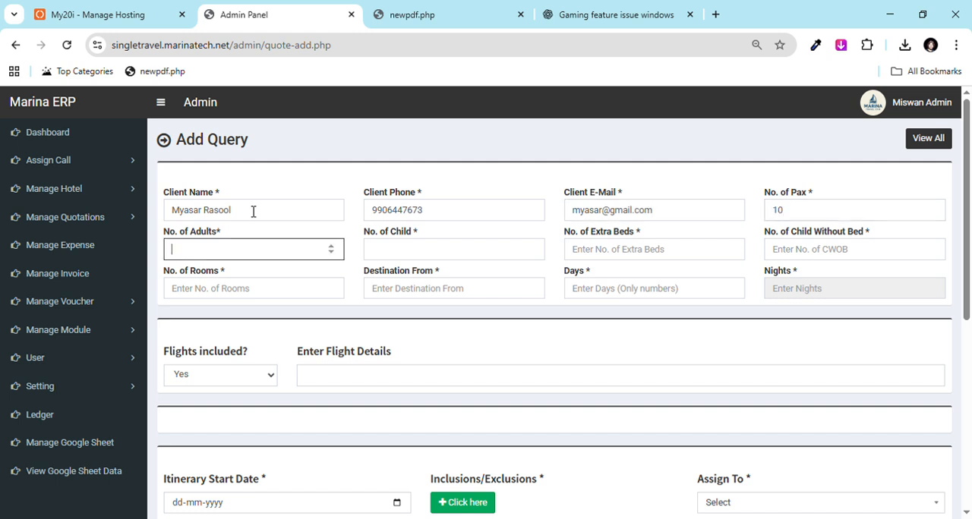
{"action": "type", "text": "10"}
{"action": "key", "text": "Tab"}
{"action": "type", "text": "0"}
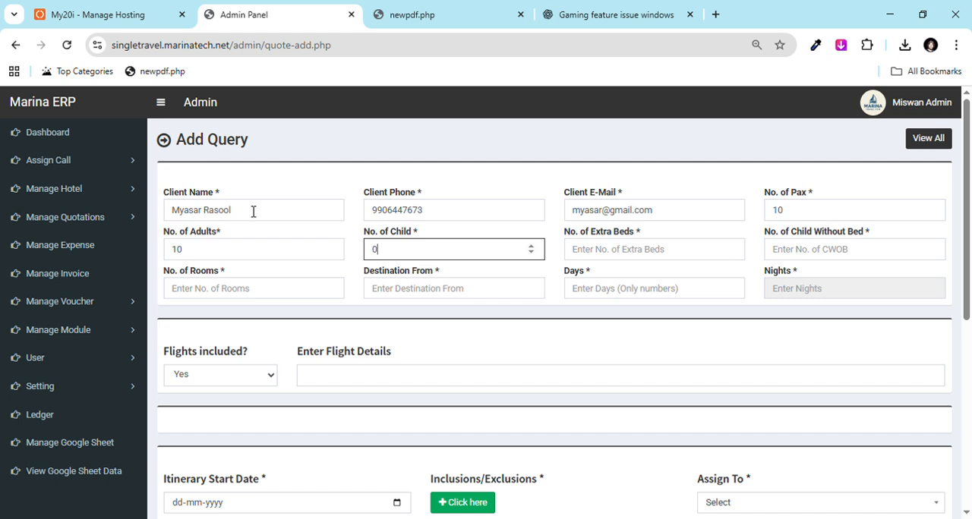
{"action": "key", "text": "Tab"}
{"action": "type", "text": "0"}
{"action": "key", "text": "Tab"}
{"action": "type", "text": "0"}
{"action": "key", "text": "Tab"}
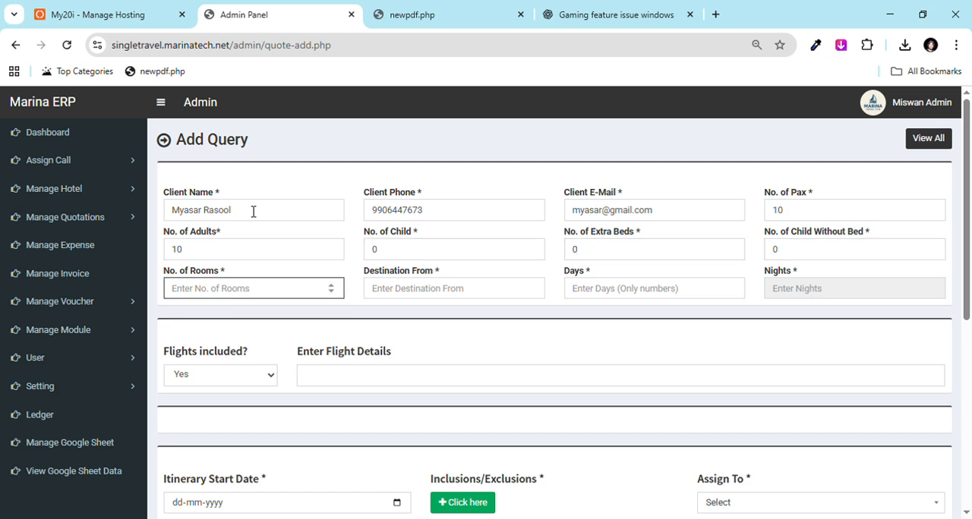
Step: Set the quotation to 5 rooms, departure from "Delji" and a duration of 4 days
{"action": "type", "text": "5"}
{"action": "key", "text": "Tab"}
{"action": "type", "text": "D"}
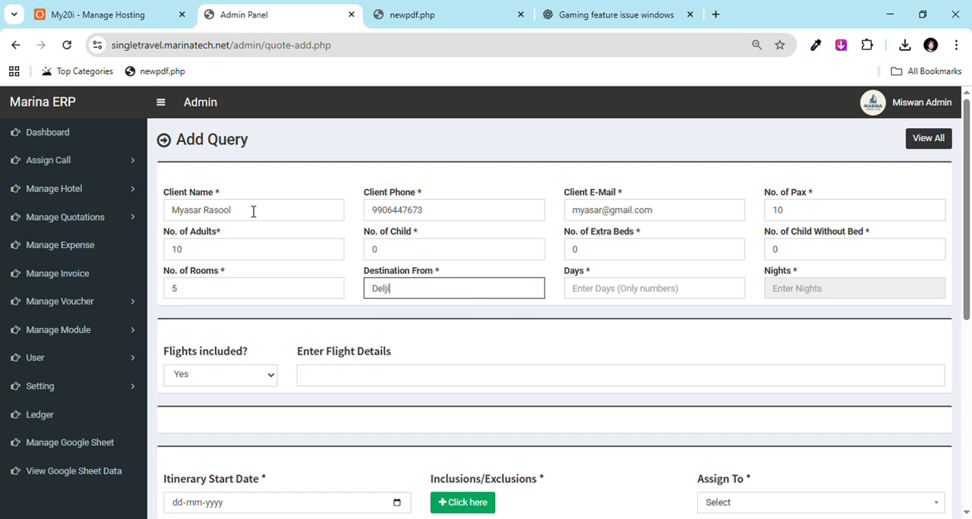
{"action": "left_click", "coordinate": [599, 290]}
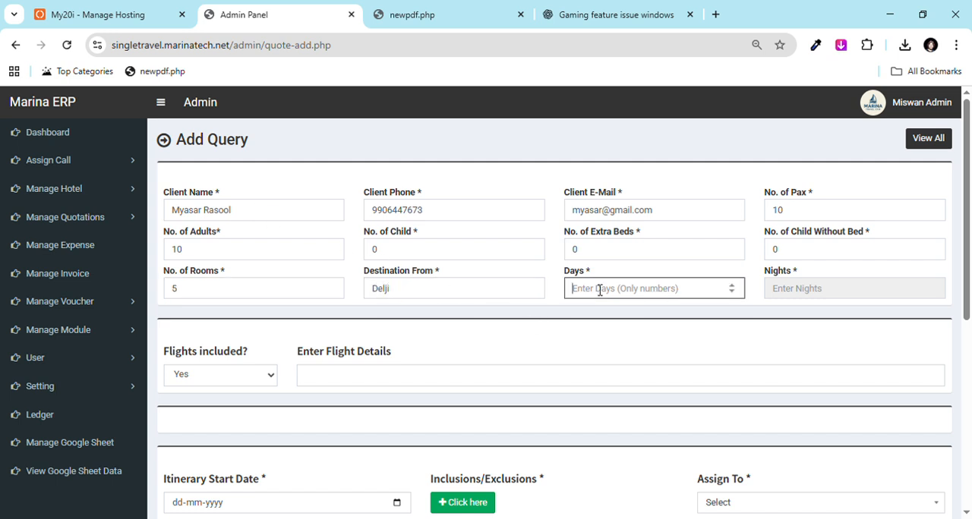
{"action": "type", "text": "4"}
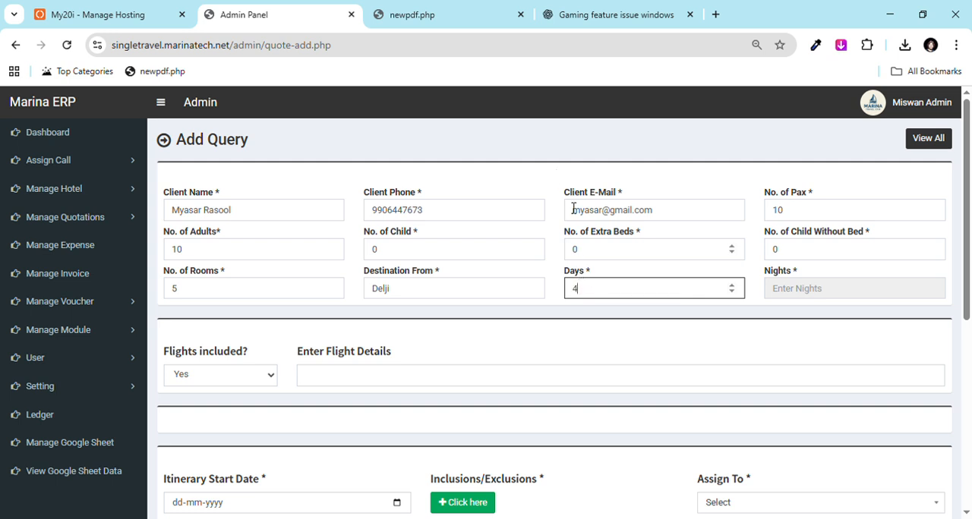
{"action": "left_click", "coordinate": [552, 174]}
Step: Choose "PAHALGAM DAYZ 5 star" as the hotel for Night 1, filtering the hotel choices by "pah"
{"action": "scroll", "coordinate": [572, 224], "scroll_direction": "down", "scroll_amount": 2}
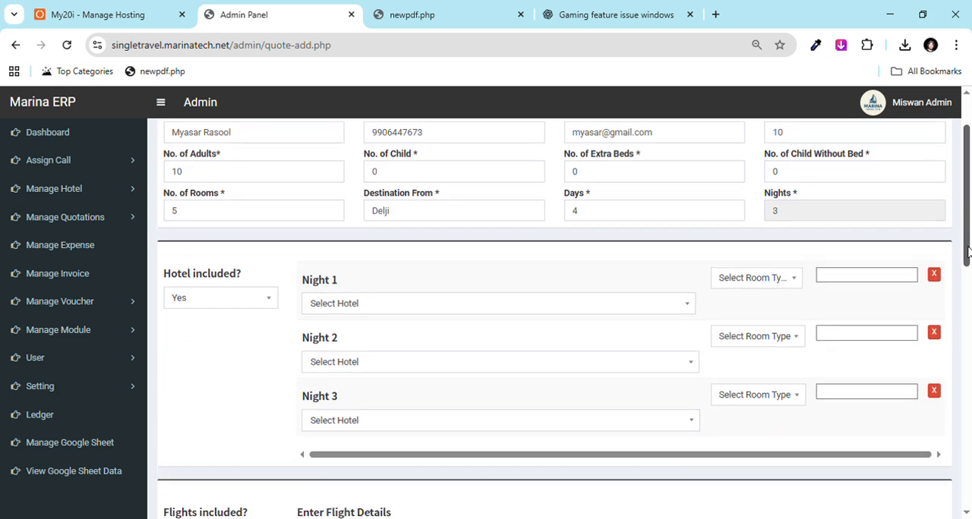
{"action": "left_click_drag", "start_coordinate": [303, 238], "coordinate": [367, 241]}
{"action": "left_click_drag", "start_coordinate": [304, 297], "coordinate": [345, 299]}
{"action": "left_click_drag", "start_coordinate": [301, 355], "coordinate": [347, 352]}
{"action": "left_click", "coordinate": [355, 265]}
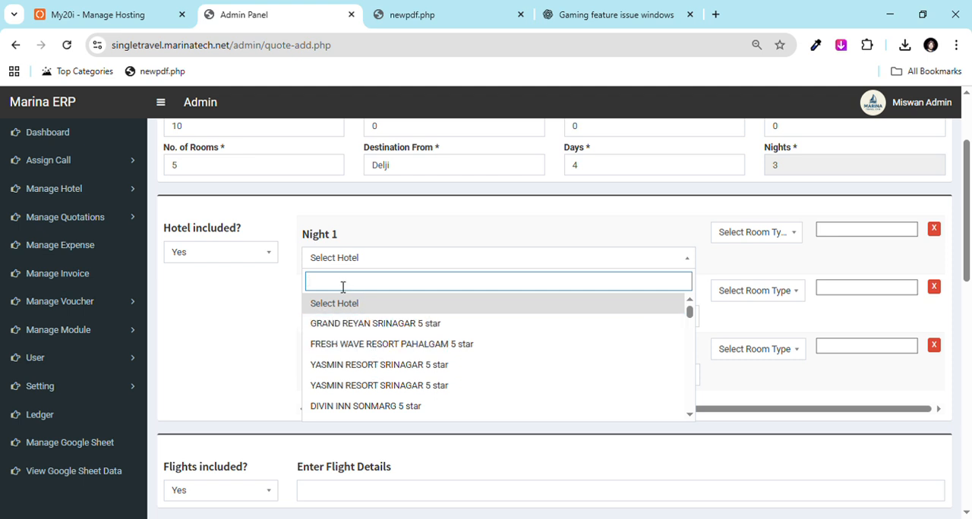
{"action": "type", "text": "pah"}
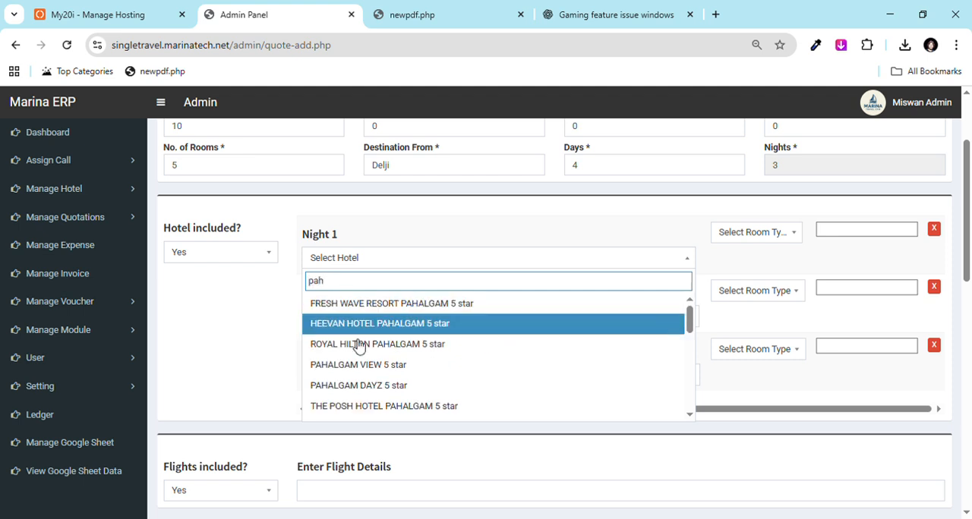
{"action": "left_click", "coordinate": [383, 395]}
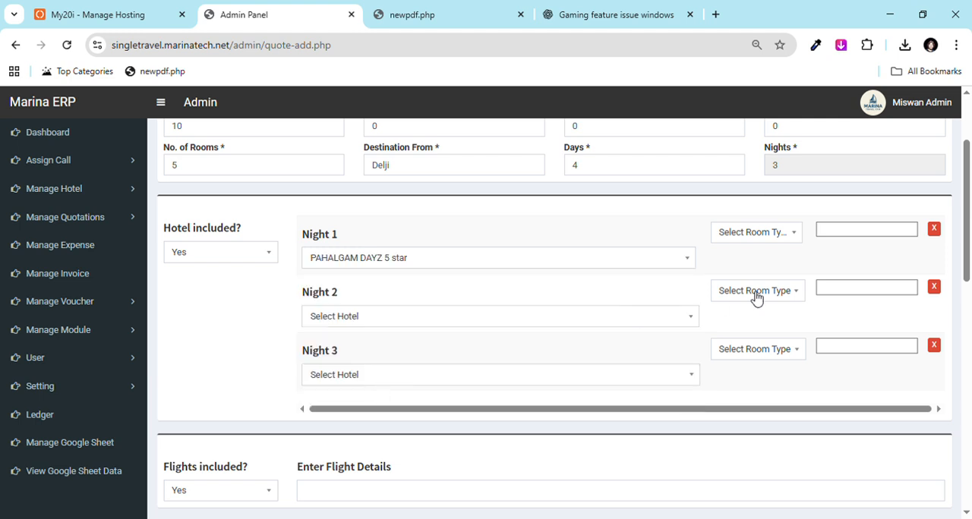
Step: Set the Night 1 room type to Deluxe and enter "Similar" as its hotel note
{"action": "left_click", "coordinate": [752, 233]}
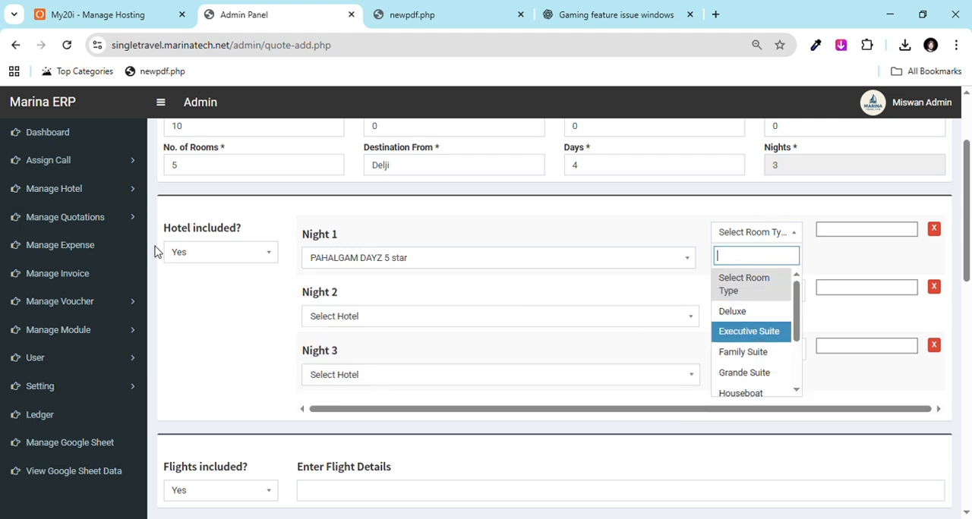
{"action": "left_click", "coordinate": [125, 196]}
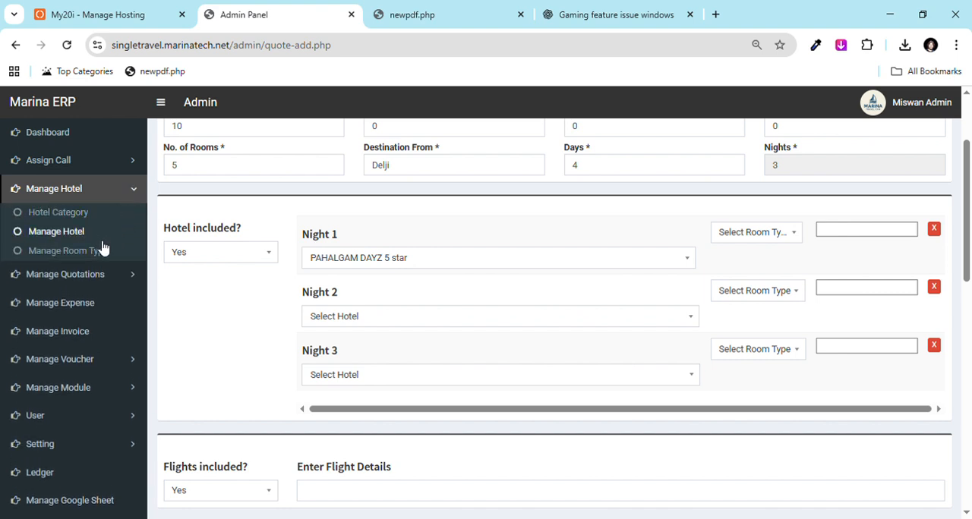
{"action": "left_click", "coordinate": [748, 243]}
{"action": "left_click", "coordinate": [755, 311]}
{"action": "left_click", "coordinate": [839, 238]}
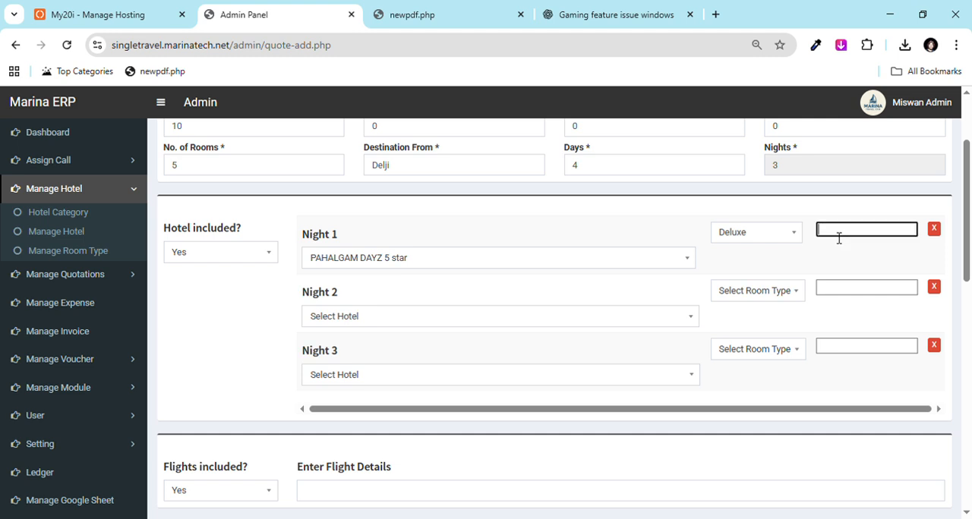
{"action": "left_click", "coordinate": [866, 266]}
Step: Set Night 2 to "GRAND REYAN SRINAGAR 5 star" with a Deluxe room and the note "Similar"
{"action": "left_click", "coordinate": [441, 317]}
{"action": "left_click", "coordinate": [401, 380]}
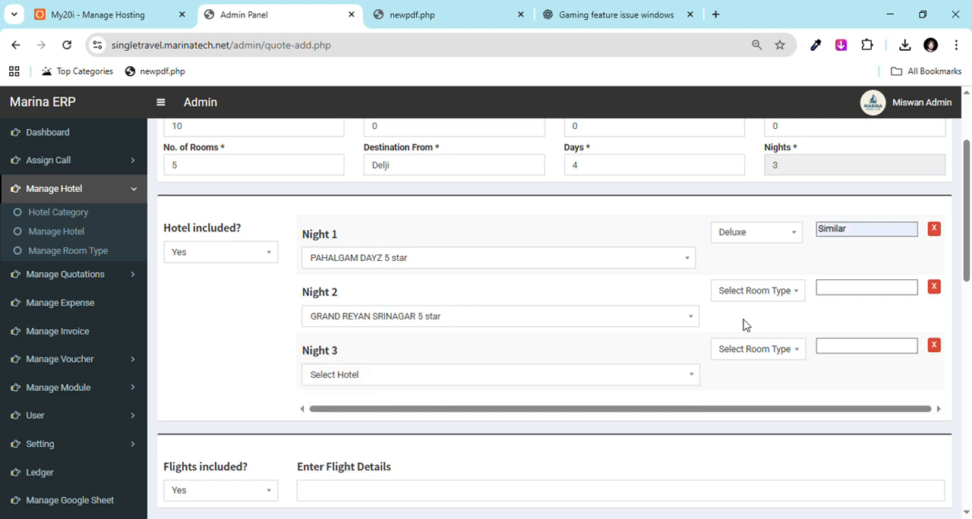
{"action": "left_click", "coordinate": [755, 292]}
{"action": "left_click", "coordinate": [757, 370]}
{"action": "left_click", "coordinate": [837, 291]}
{"action": "left_click", "coordinate": [839, 311]}
Step: Set Night 3 to "YASMIN RESORT SRINAGAR 5 star" with an Executive Suite room
{"action": "left_click", "coordinate": [404, 377]}
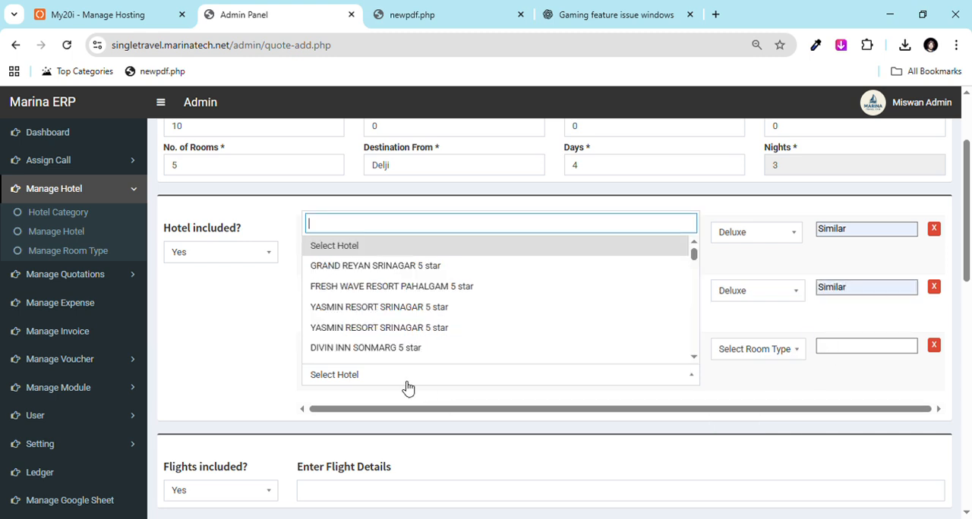
{"action": "left_click", "coordinate": [378, 383]}
{"action": "left_click", "coordinate": [380, 371]}
{"action": "left_click", "coordinate": [379, 355]}
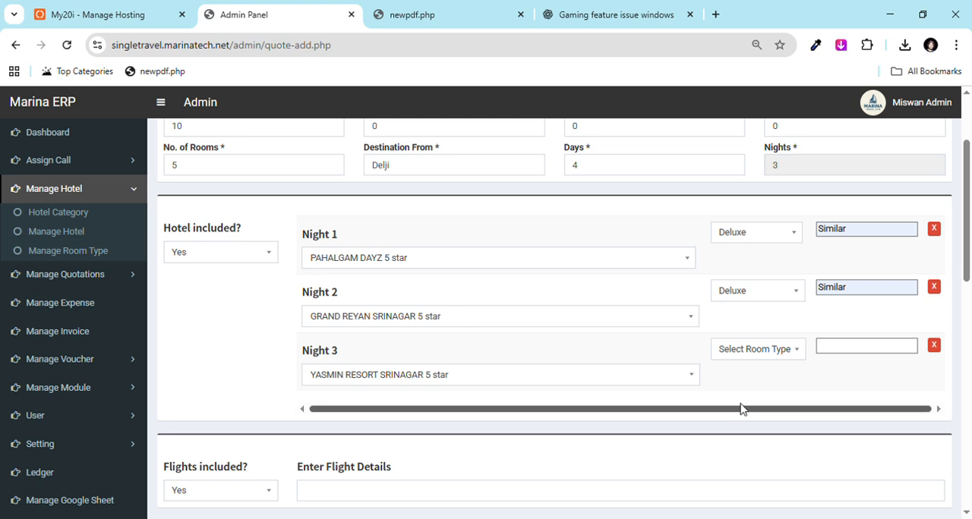
{"action": "left_click", "coordinate": [752, 349]}
{"action": "left_click", "coordinate": [746, 448]}
Step: Mark flights as not included in the quotation
{"action": "scroll", "coordinate": [954, 308], "scroll_direction": "down", "scroll_amount": 3}
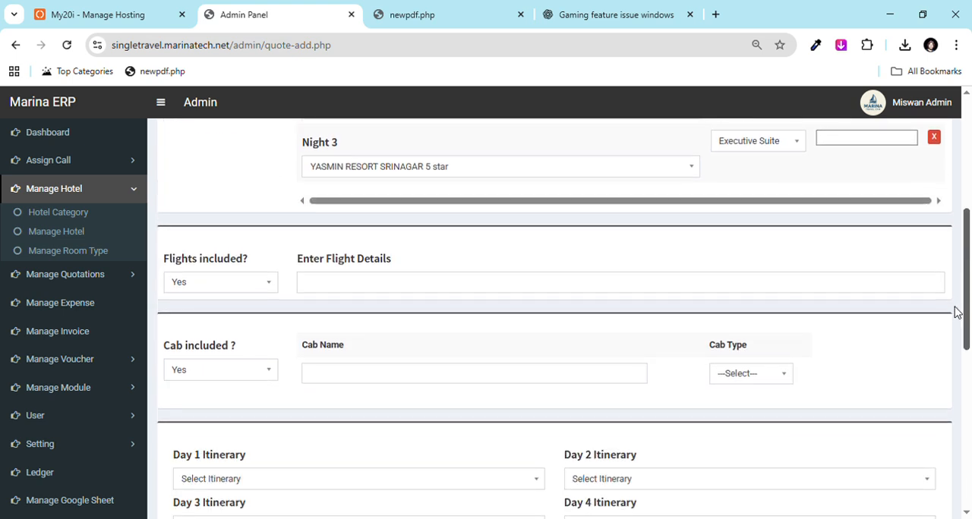
{"action": "left_click", "coordinate": [309, 239]}
{"action": "left_click", "coordinate": [245, 243]}
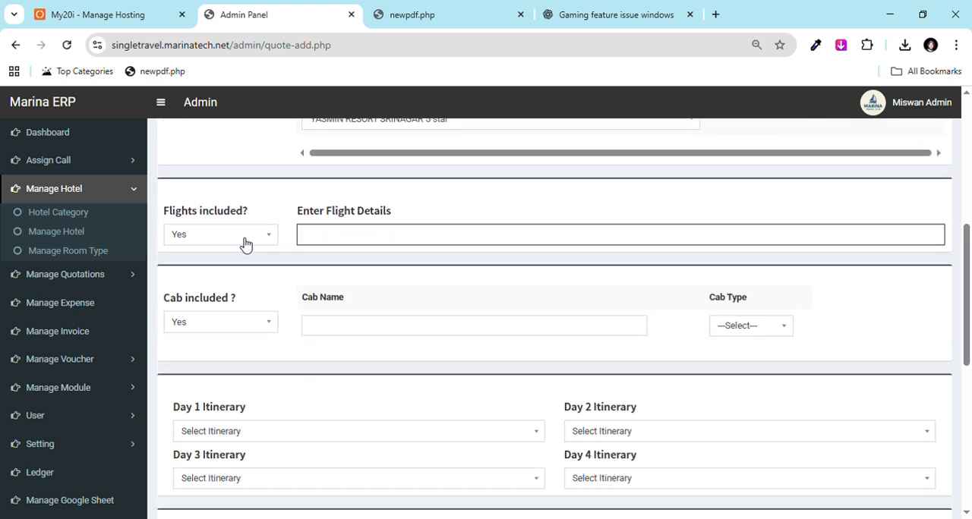
{"action": "left_click", "coordinate": [225, 301]}
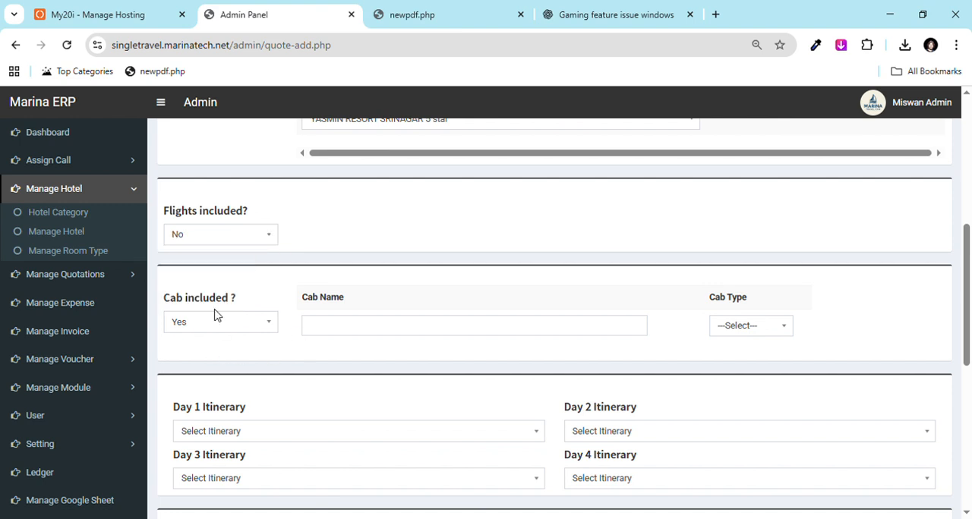
Step: Add the MARUTI SWIFT DZIRE as the quotation's cab and set the cab type to AC
{"action": "left_click", "coordinate": [337, 338]}
{"action": "left_click", "coordinate": [358, 406]}
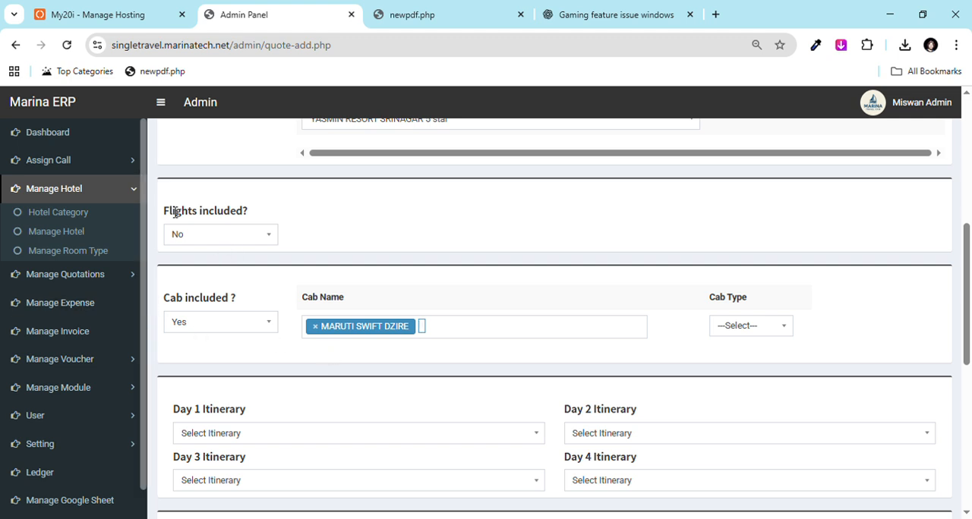
{"action": "left_click", "coordinate": [138, 279]}
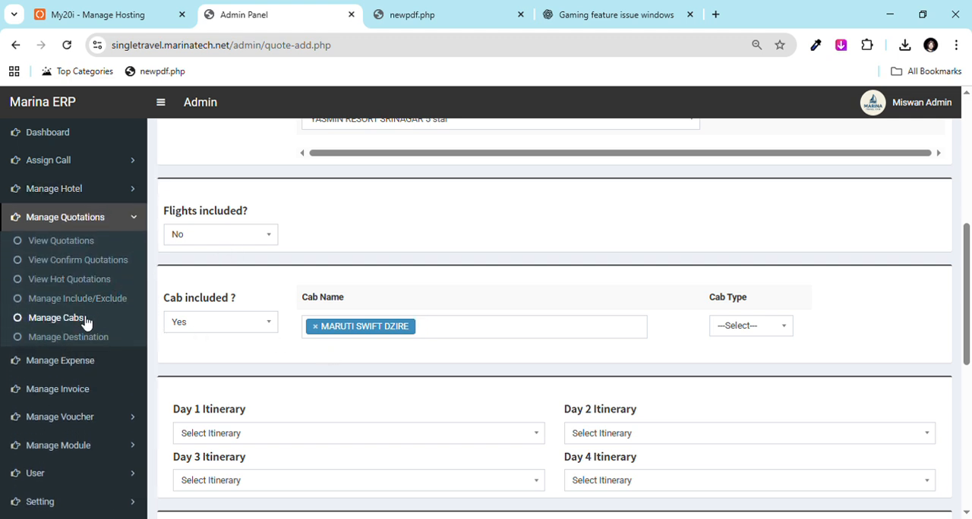
{"action": "left_click", "coordinate": [749, 332]}
{"action": "left_click", "coordinate": [736, 392]}
Step: Set the Day 1 itinerary to "Arrival in Jammu – Transfer to the Tranquil Town of Katra" and Day 2 to "SONAMARG TO SRINAGAR"
{"action": "scroll", "coordinate": [969, 336], "scroll_direction": "down", "scroll_amount": 1}
{"action": "scroll", "coordinate": [969, 336], "scroll_direction": "down", "scroll_amount": 3}
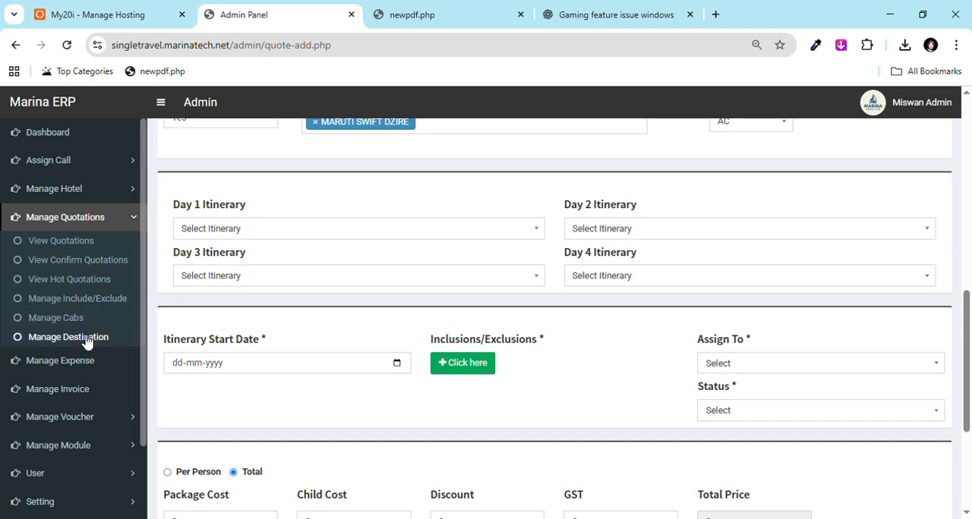
{"action": "left_click", "coordinate": [236, 230]}
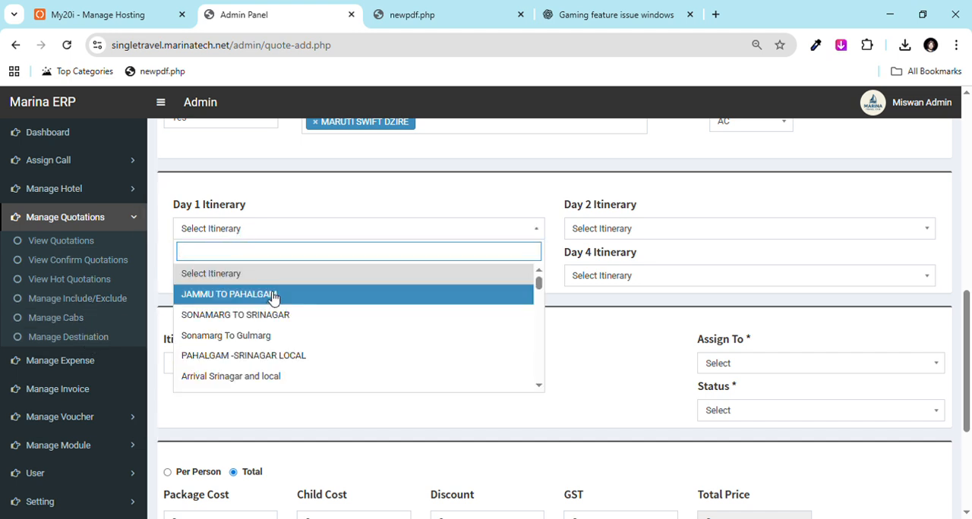
{"action": "type", "text": "arr"}
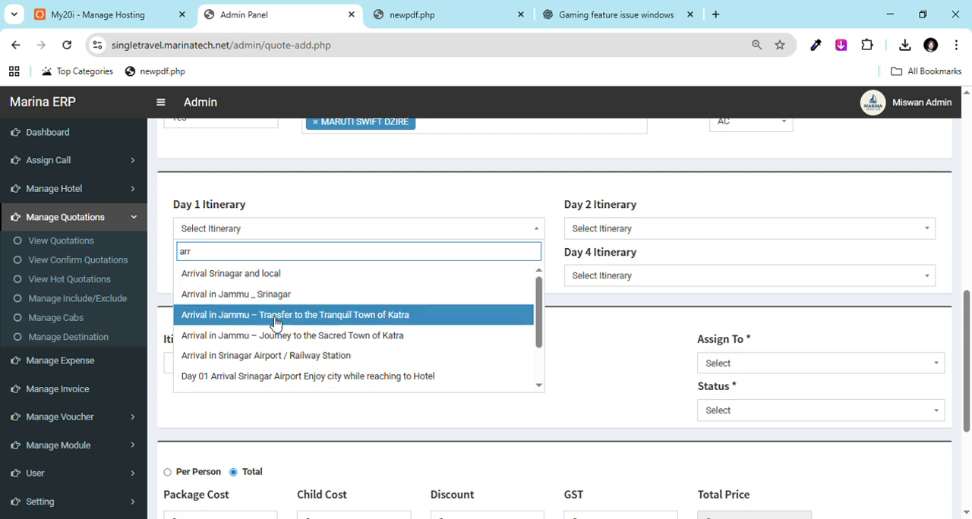
{"action": "left_click", "coordinate": [273, 315]}
{"action": "left_click", "coordinate": [631, 230]}
{"action": "left_click", "coordinate": [623, 311]}
Step: Set the Day 3 and Day 4 itineraries to "Sonamarg To Gulmarg" and the itinerary start date to 25-12-2025
{"action": "left_click", "coordinate": [407, 277]}
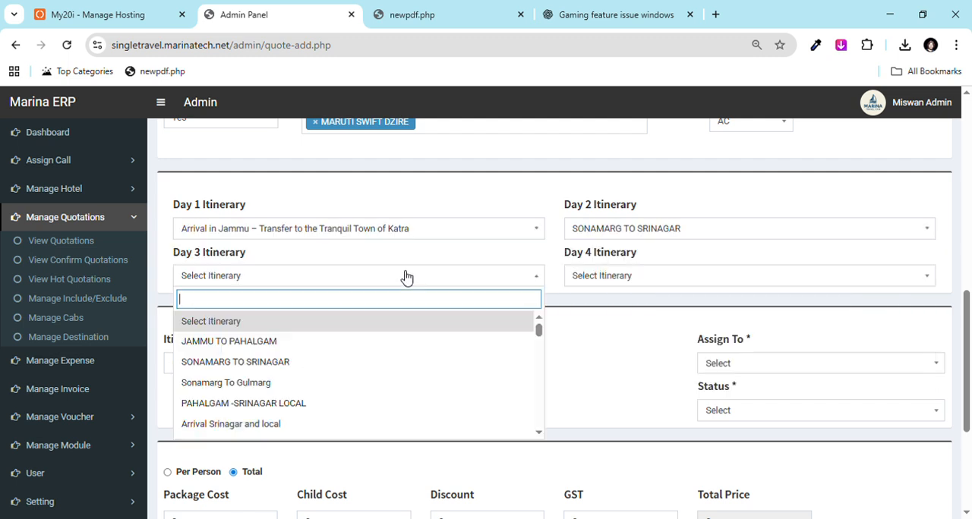
{"action": "left_click", "coordinate": [284, 380]}
{"action": "left_click", "coordinate": [638, 279]}
{"action": "left_click", "coordinate": [629, 380]}
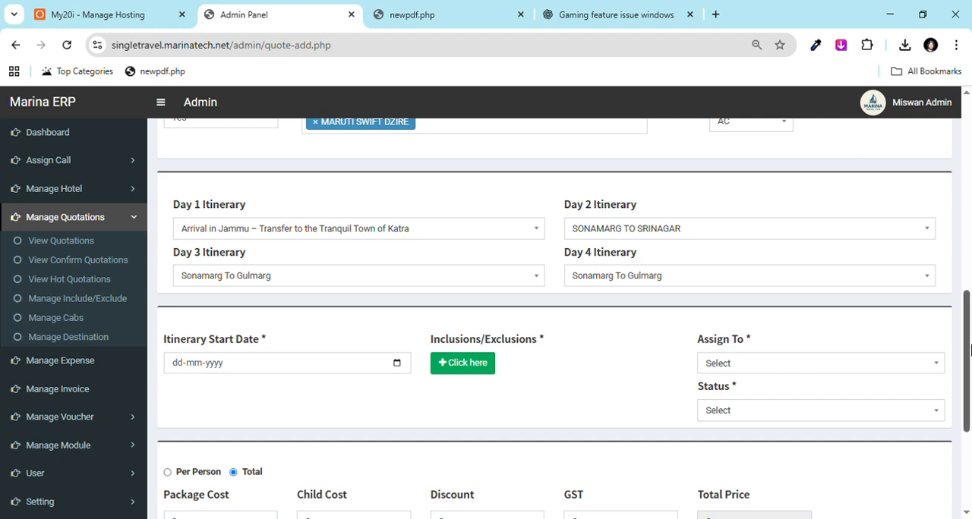
{"action": "scroll", "coordinate": [468, 296], "scroll_direction": "down", "scroll_amount": 2}
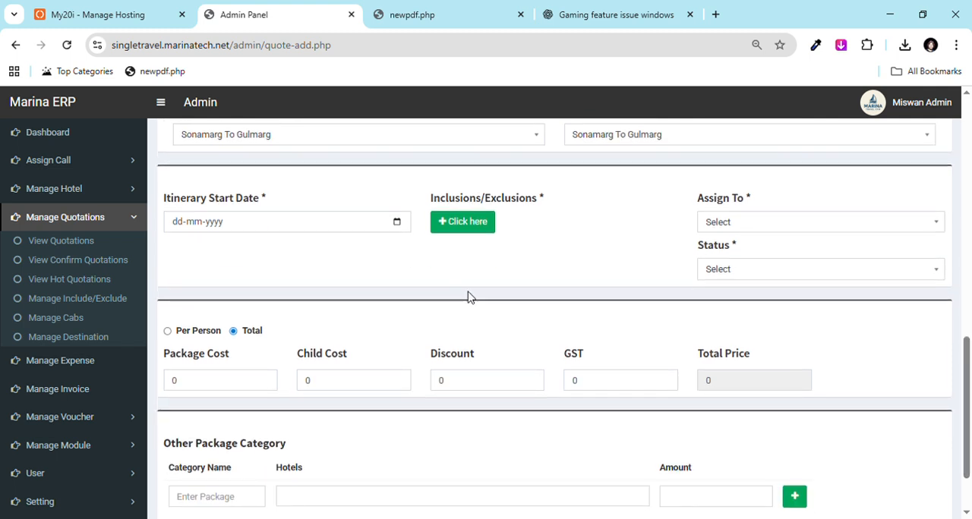
{"action": "left_click", "coordinate": [234, 342]}
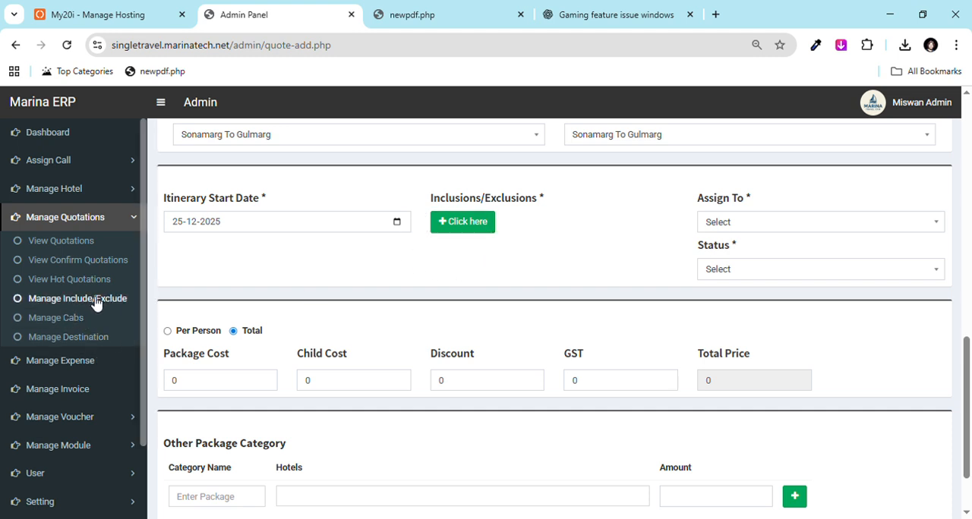
Step: Mark Welcome Cake and Gandoola Tickets as inclusions and add the note "Veg on" under Welcome Cake
{"action": "left_click", "coordinate": [476, 229]}
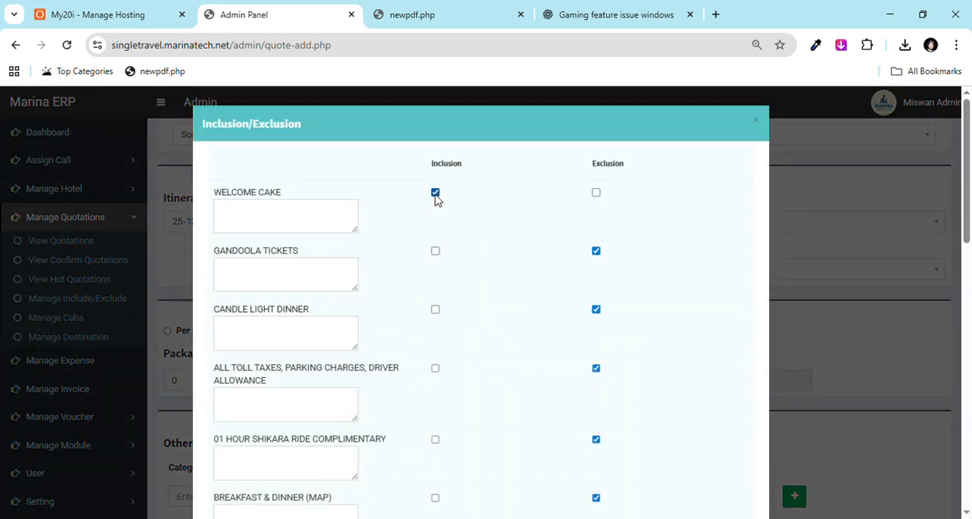
{"action": "left_click", "coordinate": [435, 252]}
{"action": "left_click_drag", "start_coordinate": [218, 200], "coordinate": [295, 200]}
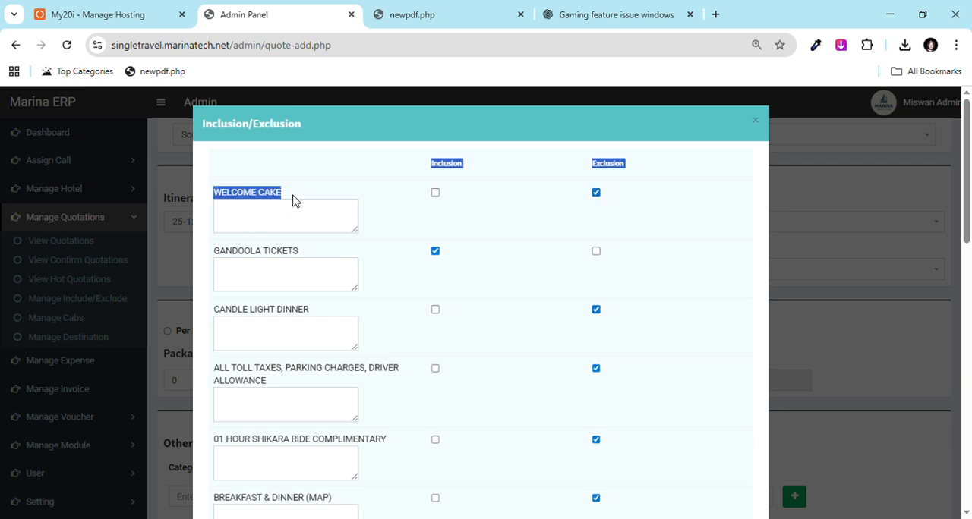
{"action": "left_click", "coordinate": [318, 197]}
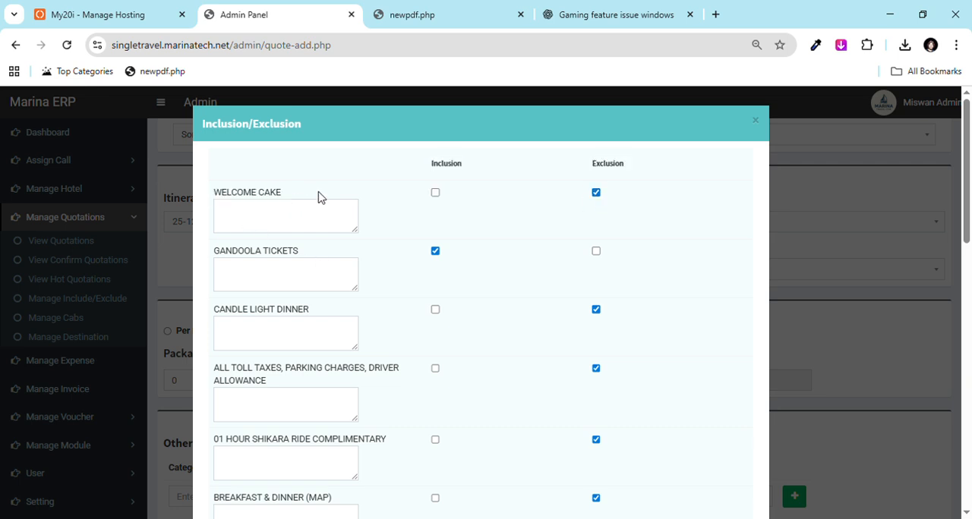
{"action": "left_click", "coordinate": [277, 228]}
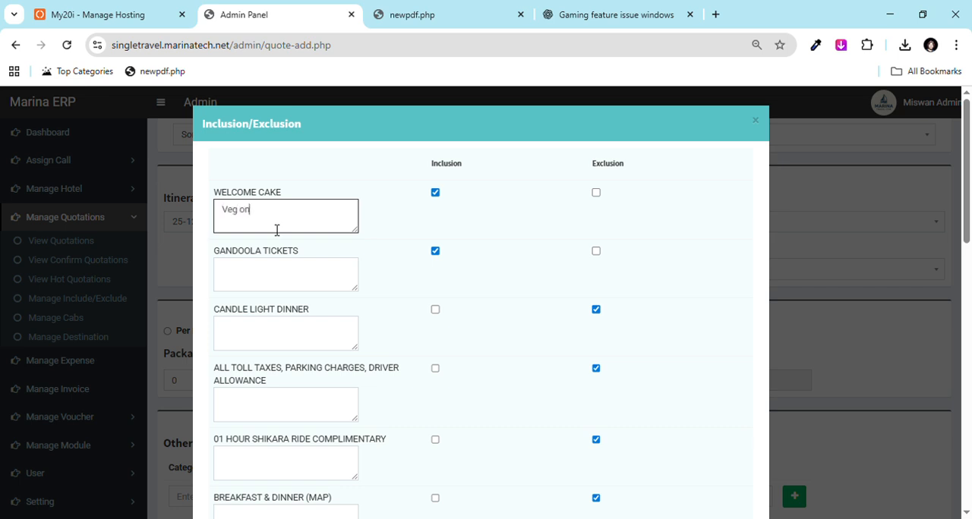
Step: Add the line "akdaskdjaskd" after "24/7 ONLINE SUPPORT" in Other Inclusions and close the inclusions and exclusions form
{"action": "left_click_drag", "start_coordinate": [966, 209], "coordinate": [935, 376]}
{"action": "left_click", "coordinate": [526, 388]}
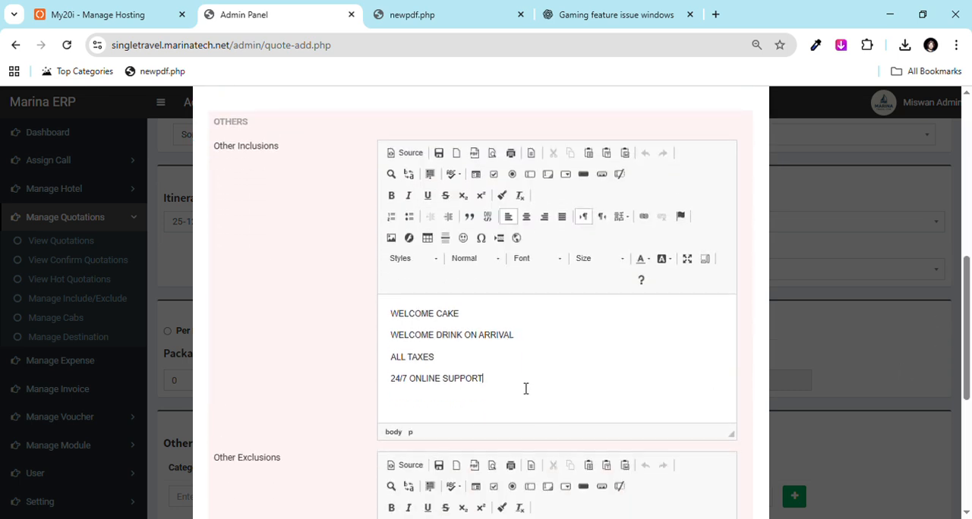
{"action": "key", "text": "Return"}
{"action": "type", "text": "akdaskdjaskd"}
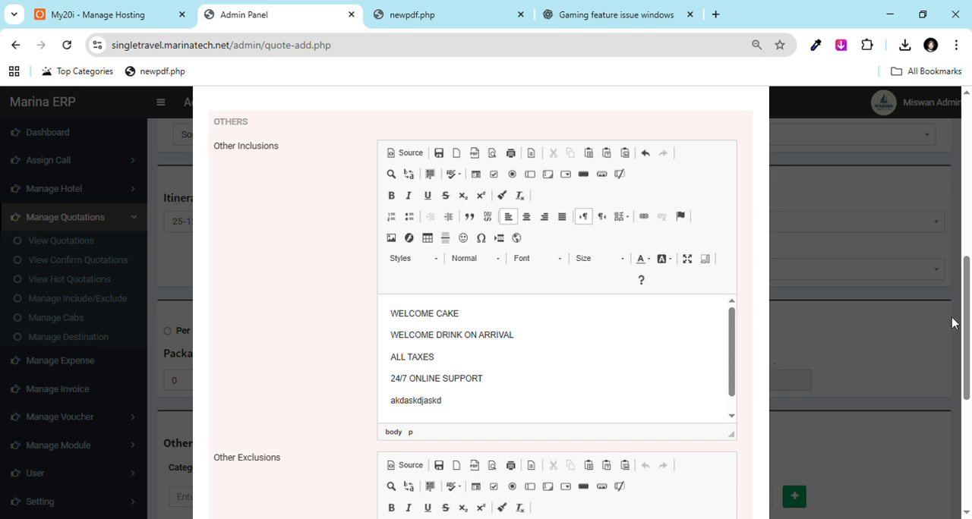
{"action": "scroll", "coordinate": [953, 322], "scroll_direction": "down", "scroll_amount": 5}
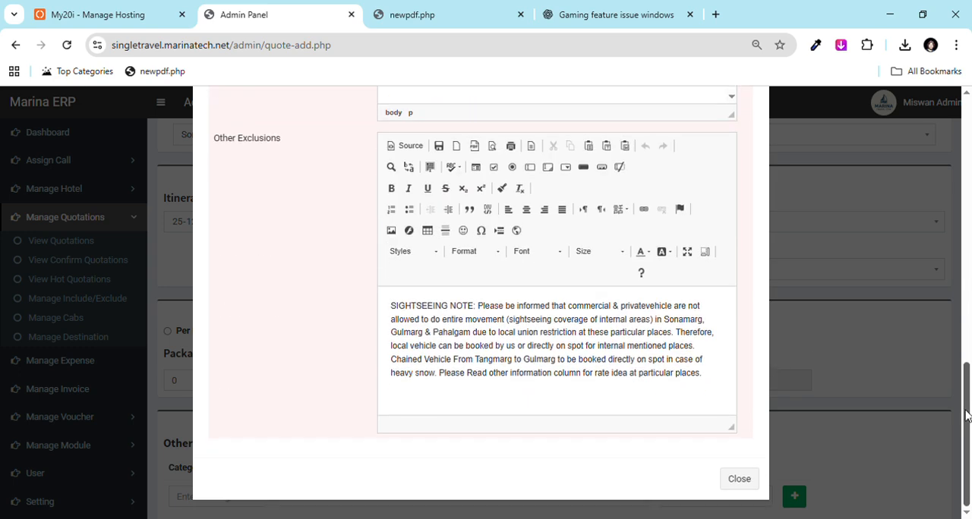
{"action": "left_click", "coordinate": [743, 483]}
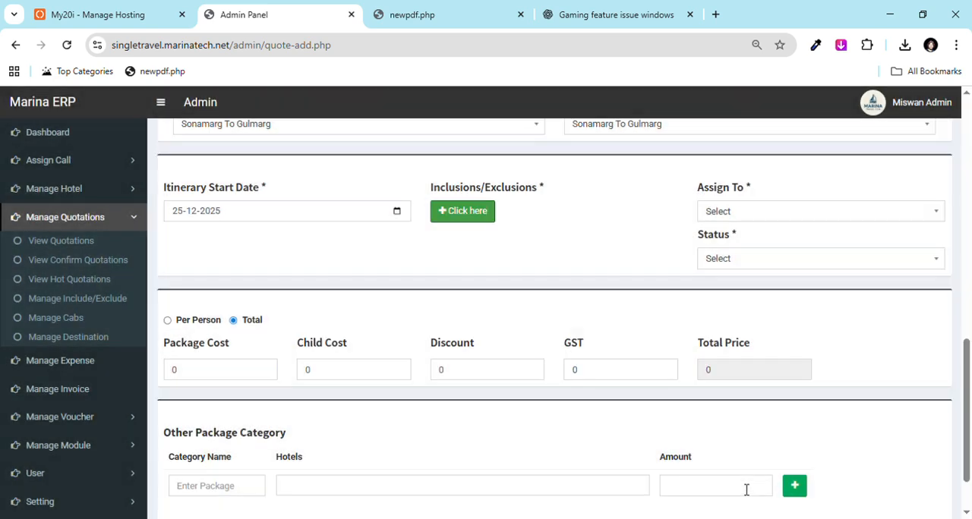
Step: Assign the quotation to the available staff member and set its status to Confirmed
{"action": "left_click", "coordinate": [723, 219]}
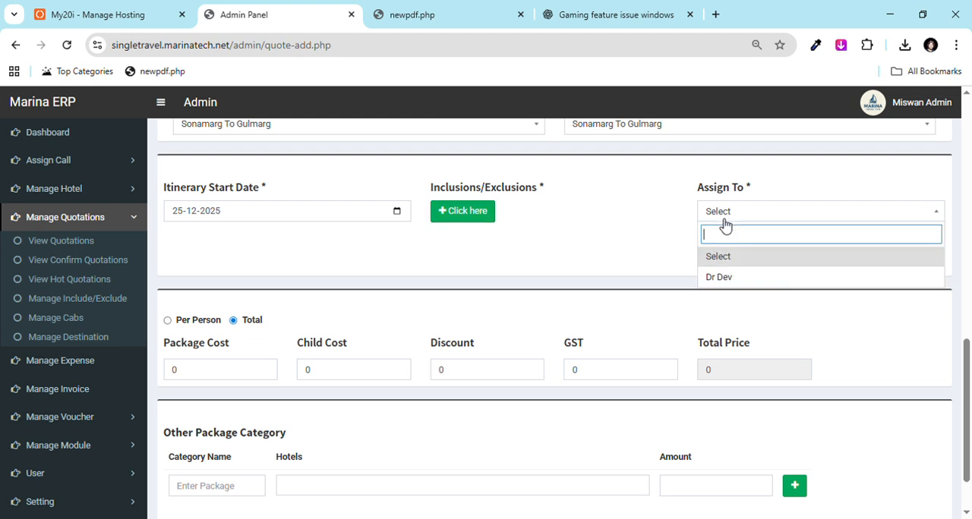
{"action": "left_click", "coordinate": [727, 283]}
{"action": "left_click", "coordinate": [737, 261]}
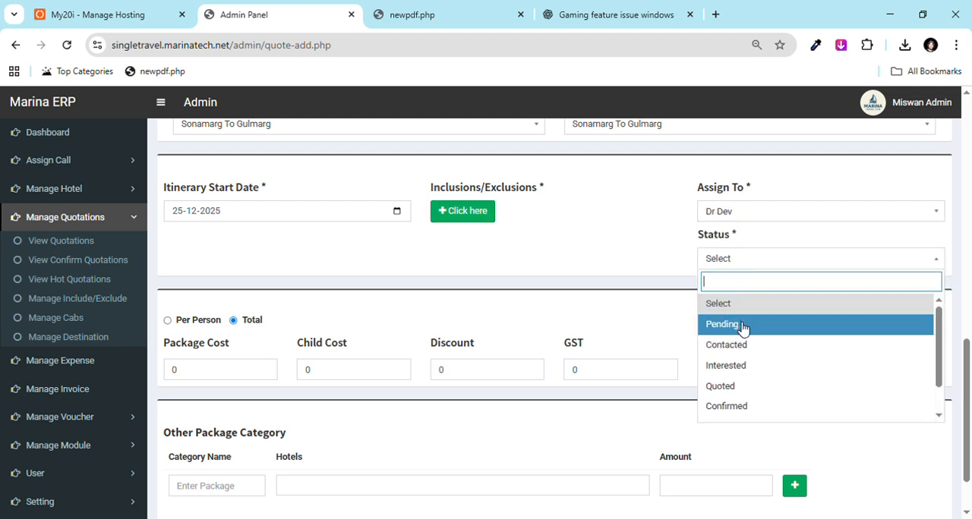
{"action": "left_click", "coordinate": [734, 407]}
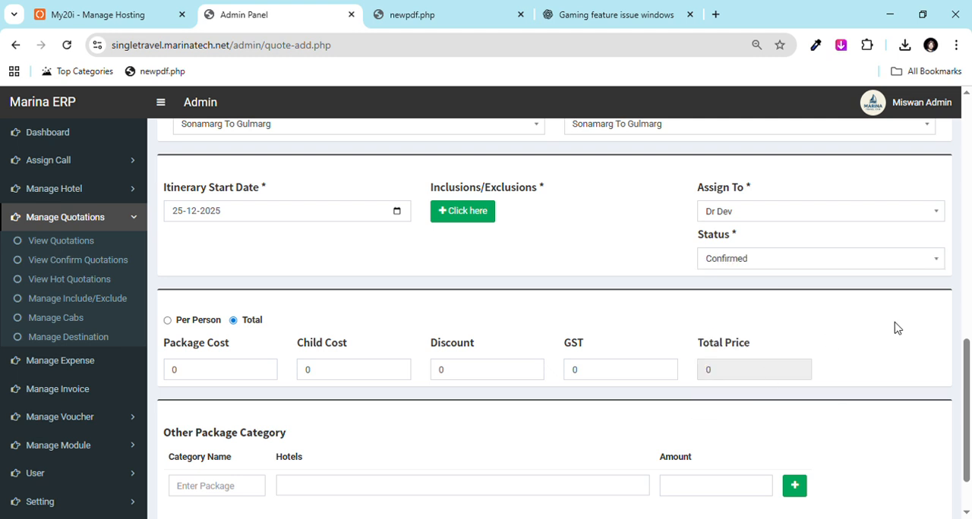
Step: Price the quotation as a total and set the package cost to 40000
{"action": "scroll", "coordinate": [319, 346], "scroll_direction": "down", "scroll_amount": 1}
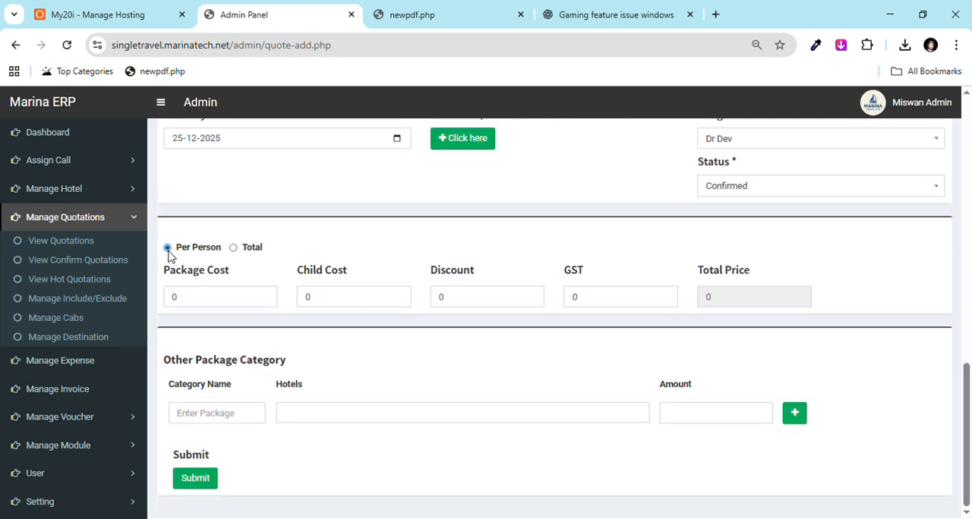
{"action": "left_click", "coordinate": [234, 247]}
{"action": "left_click", "coordinate": [190, 296]}
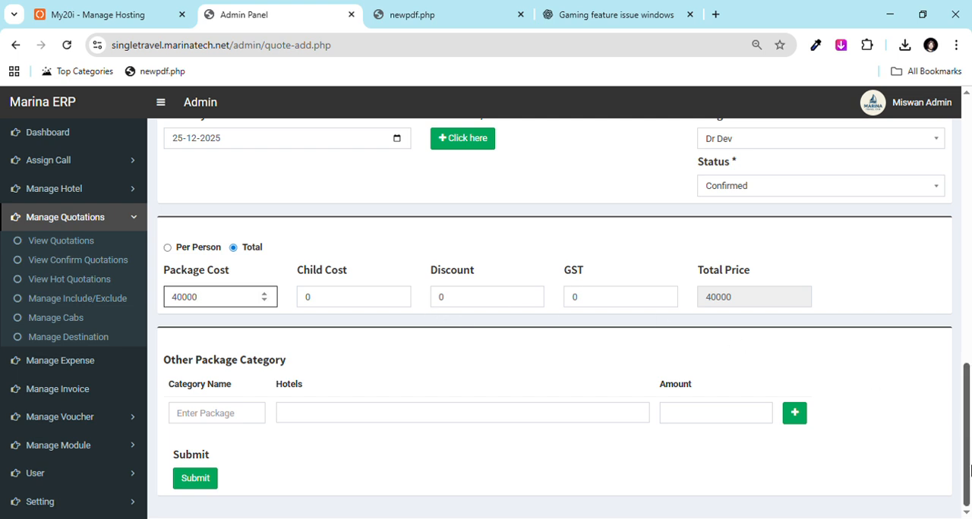
Step: Fill in a 2 Star package category with WANGNOO SHERATON HOUSEBOAT, HOTEL ROYAL PARK GULMARG and Hotel Royal Milad at an amount of 40000
{"action": "left_click", "coordinate": [222, 422]}
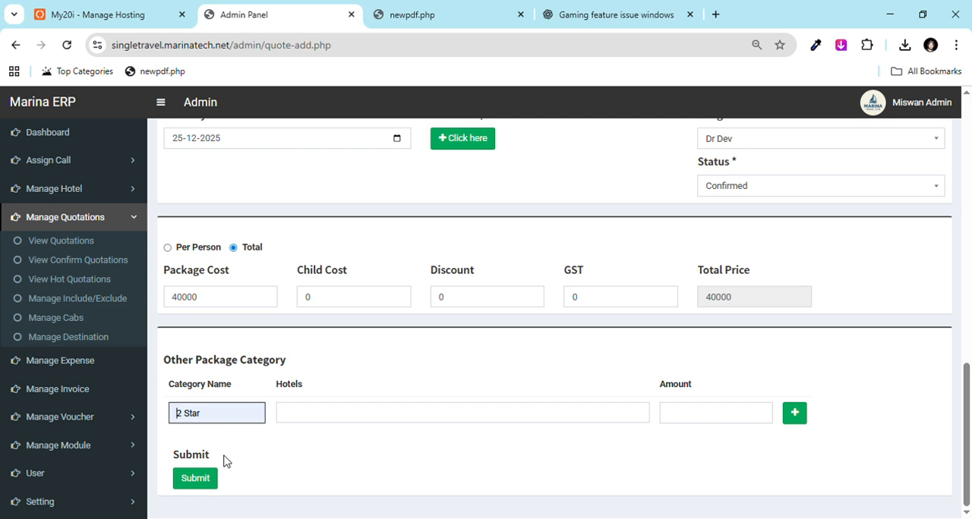
{"action": "left_click", "coordinate": [332, 410]}
{"action": "left_click", "coordinate": [360, 355]}
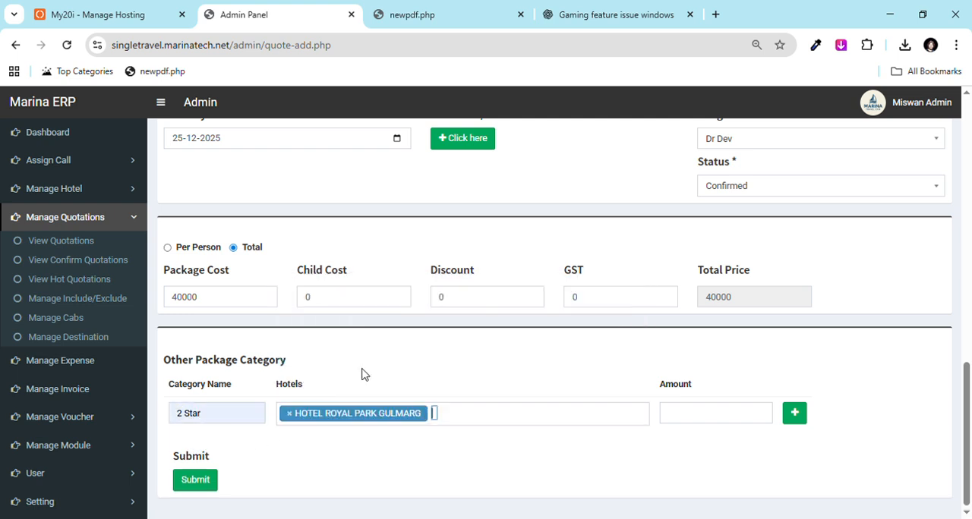
{"action": "left_click", "coordinate": [439, 420]}
{"action": "left_click", "coordinate": [372, 329]}
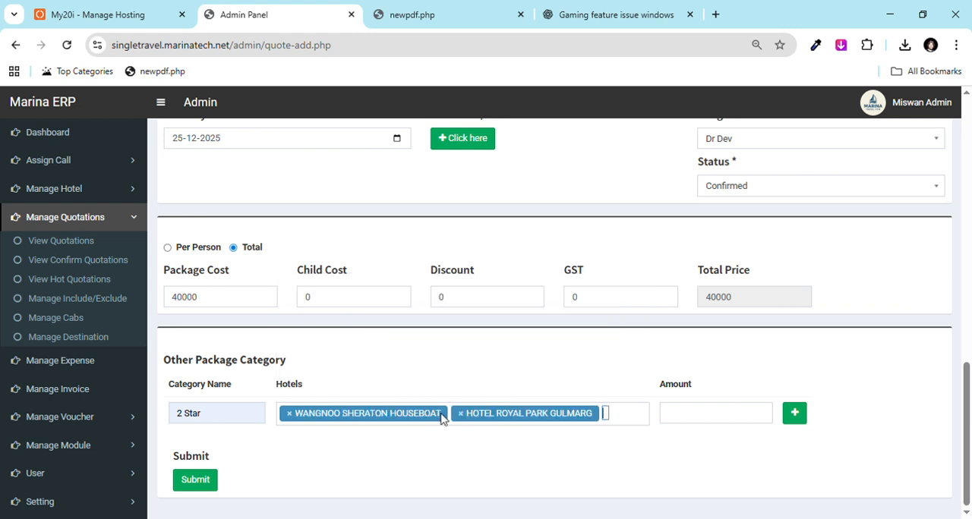
{"action": "left_click", "coordinate": [607, 418]}
{"action": "type", "text": "mil"}
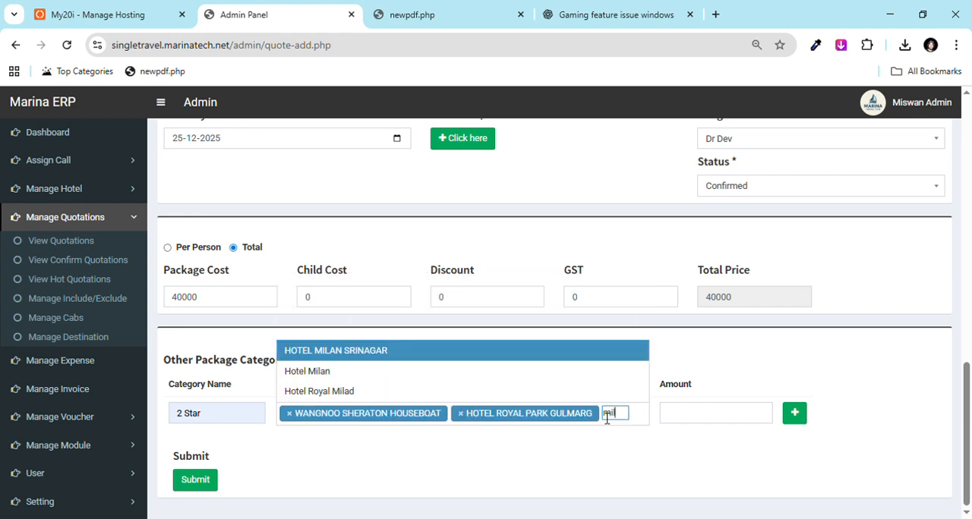
{"action": "left_click", "coordinate": [422, 395]}
{"action": "left_click", "coordinate": [710, 414]}
{"action": "type", "text": "40000"}
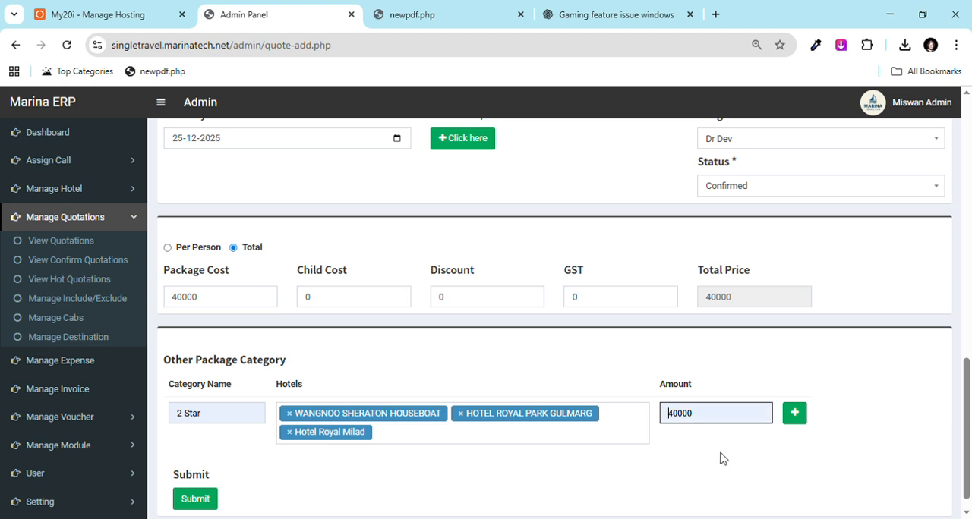
Step: Add a Deluxe package category with HOTEL ROYAL PARK GULMARG and a second hotel, and submit the quotation
{"action": "left_click", "coordinate": [795, 415]}
{"action": "scroll", "coordinate": [805, 418], "scroll_direction": "down", "scroll_amount": 1}
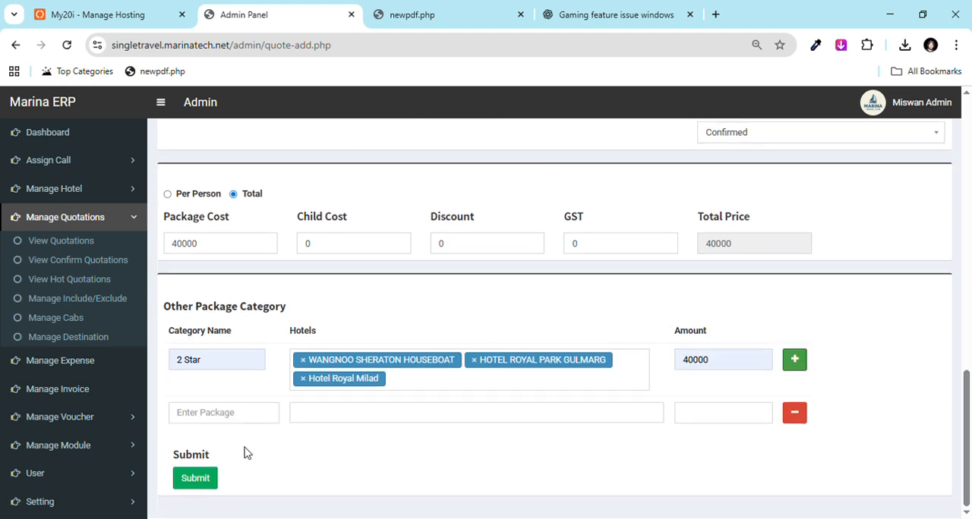
{"action": "left_click", "coordinate": [226, 412]}
{"action": "type", "text": "Deluxe"}
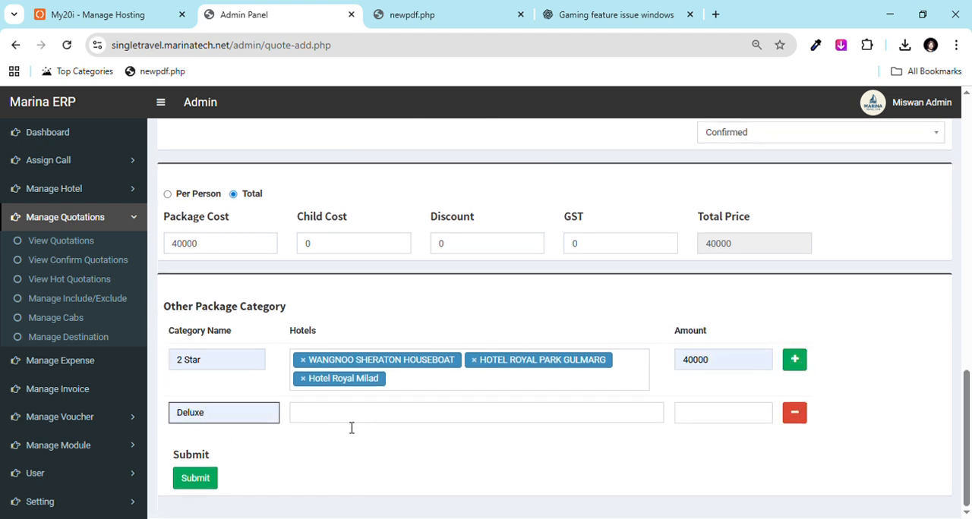
{"action": "left_click", "coordinate": [352, 426]}
{"action": "left_click", "coordinate": [355, 368]}
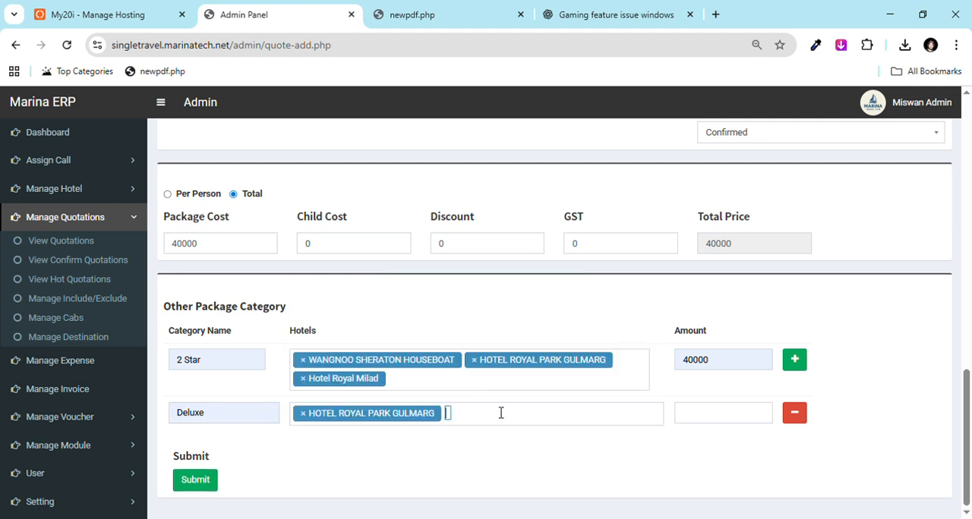
{"action": "left_click", "coordinate": [453, 422]}
{"action": "left_click", "coordinate": [391, 331]}
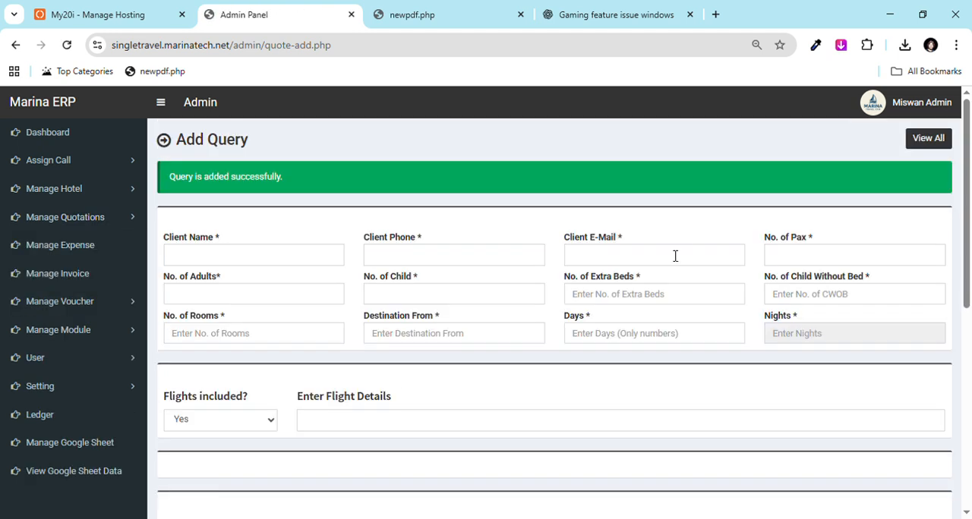
Step: Open the quotation list and examine the new quotation's Confirmed status and its confirm voucher PDF
{"action": "left_click", "coordinate": [931, 148]}
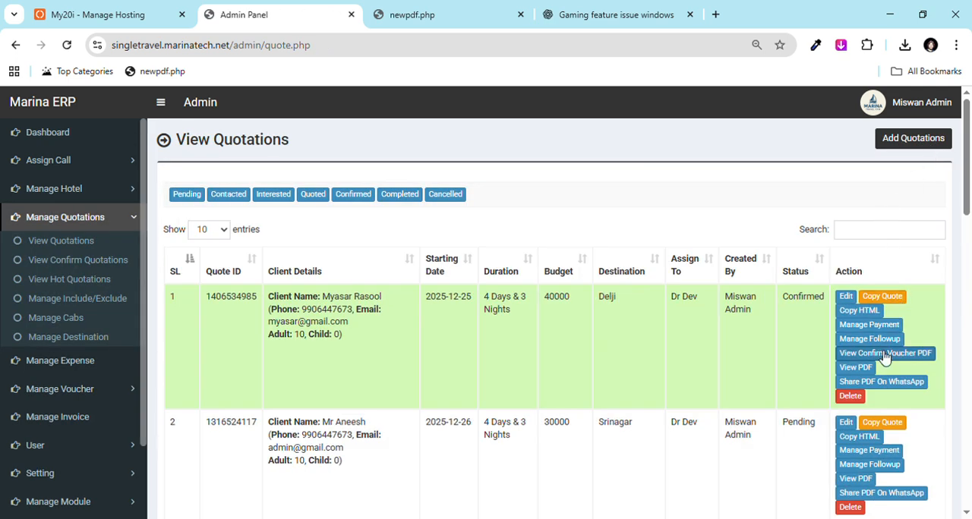
{"action": "double_click", "coordinate": [802, 299]}
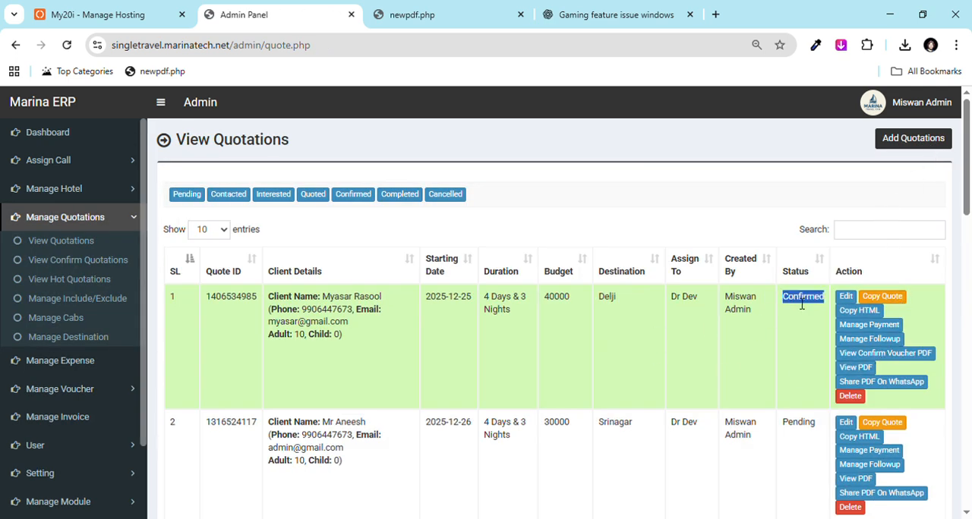
{"action": "left_click", "coordinate": [864, 360]}
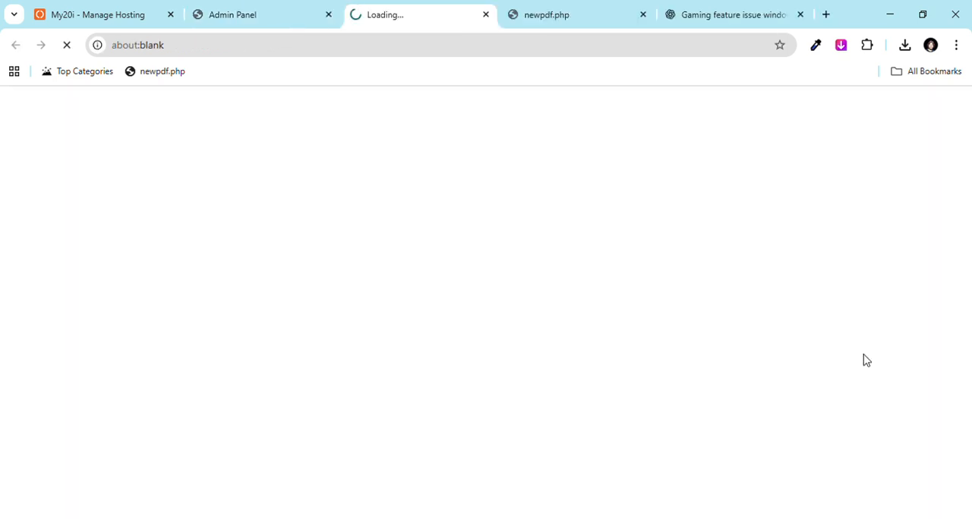
{"action": "left_click", "coordinate": [643, 15]}
{"action": "left_click", "coordinate": [262, 15]}
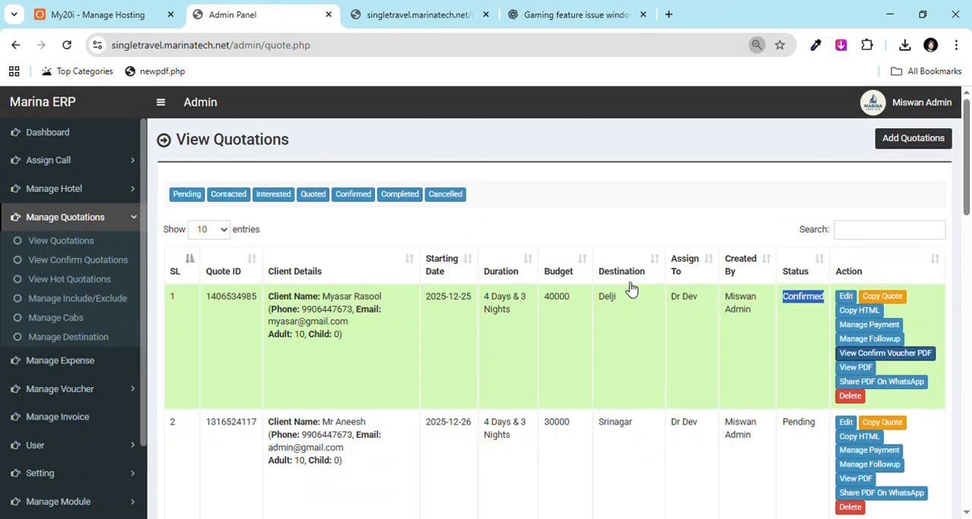
{"action": "double_click", "coordinate": [804, 304]}
{"action": "left_click", "coordinate": [438, 5]}
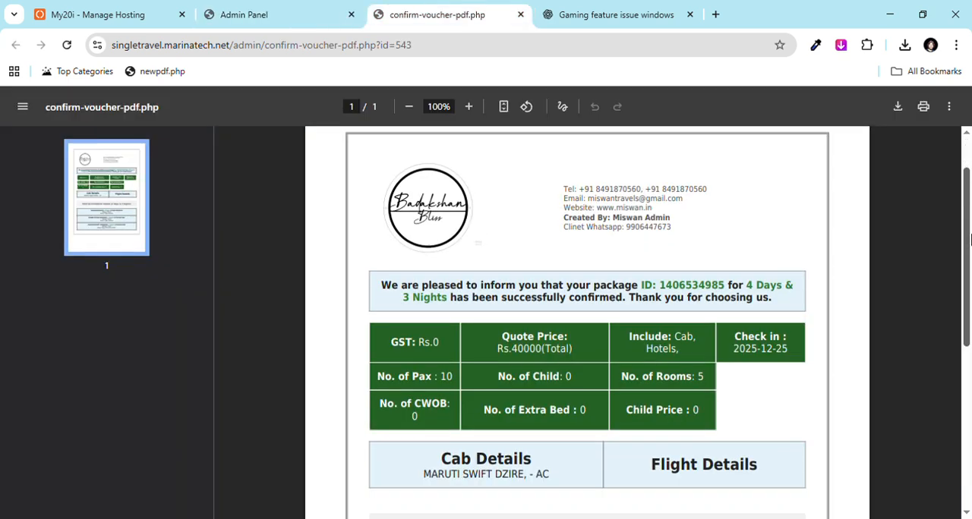
{"action": "scroll", "coordinate": [858, 223], "scroll_direction": "down", "scroll_amount": 5}
{"action": "scroll", "coordinate": [896, 182], "scroll_direction": "up", "scroll_amount": 5}
{"action": "left_click", "coordinate": [254, 6]}
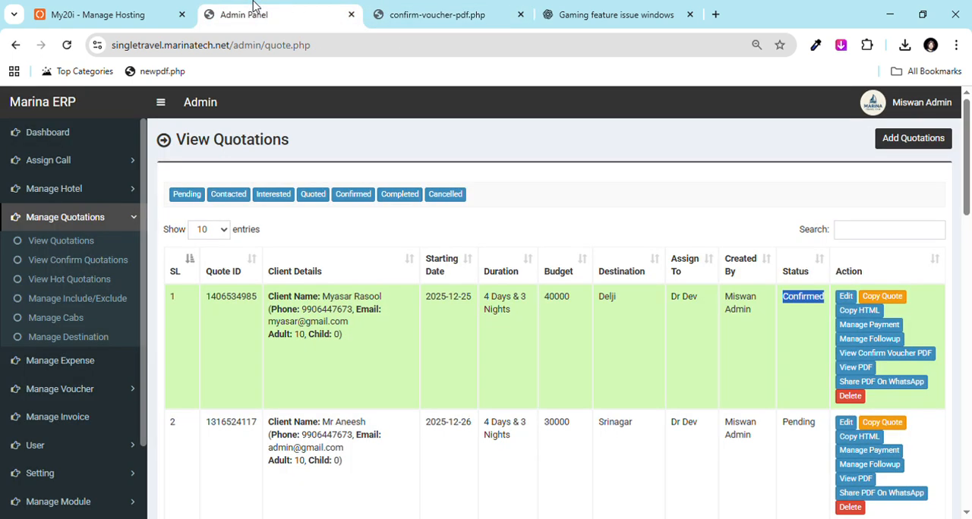
Step: View the confirmed quotation's PDF in Design 1 and Design 2, and close the design selection
{"action": "left_click", "coordinate": [858, 369]}
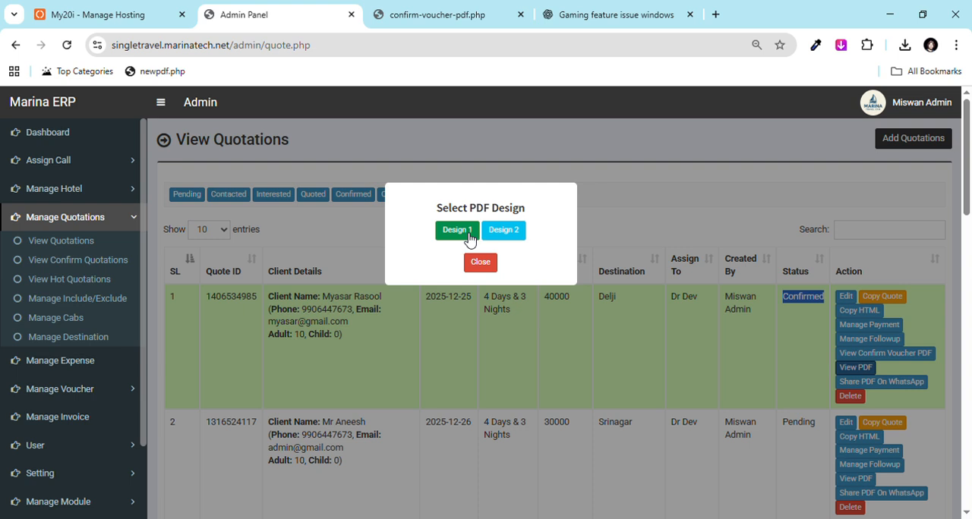
{"action": "left_click", "coordinate": [466, 234]}
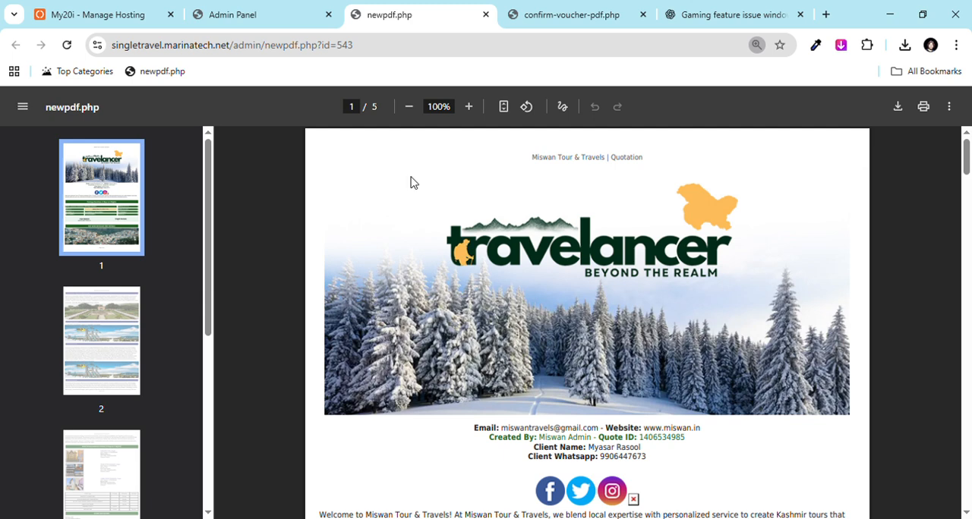
{"action": "left_click", "coordinate": [247, 14]}
{"action": "left_click", "coordinate": [503, 228]}
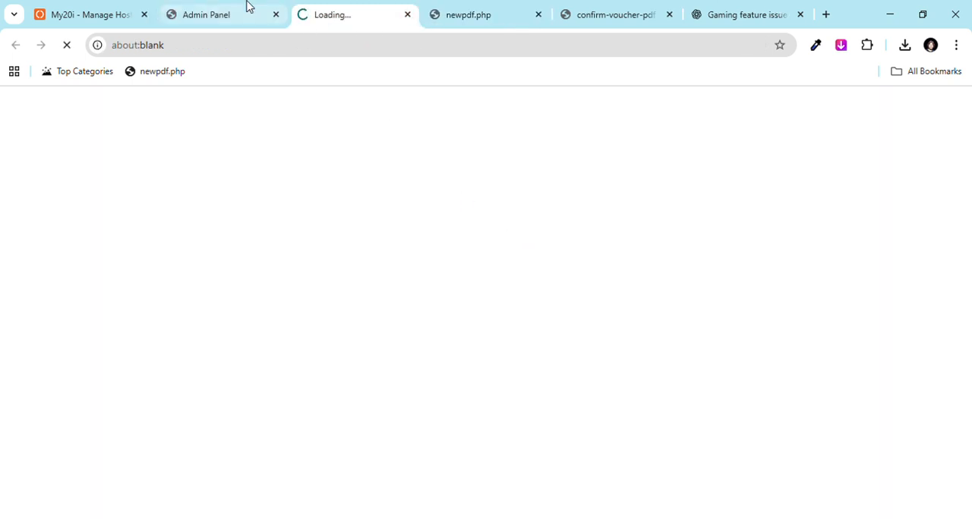
{"action": "left_click", "coordinate": [247, 8]}
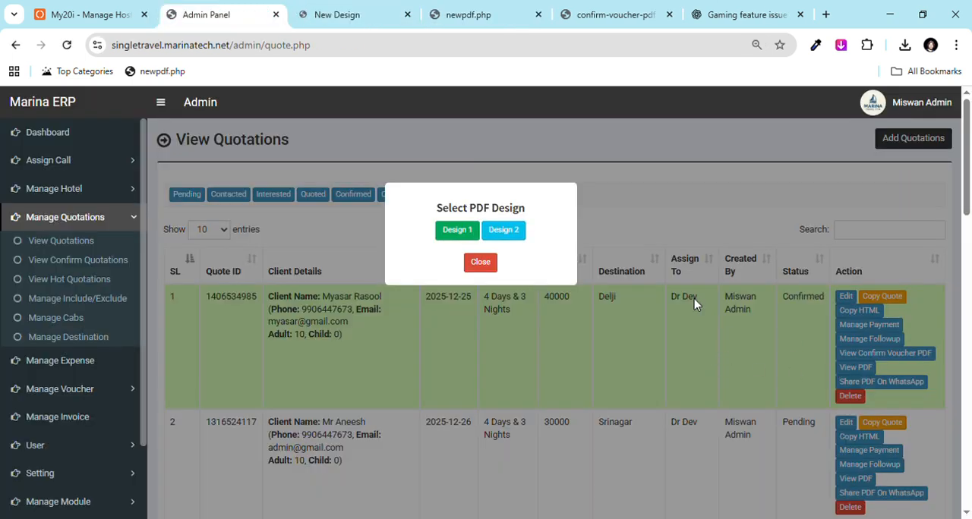
{"action": "left_click", "coordinate": [489, 266]}
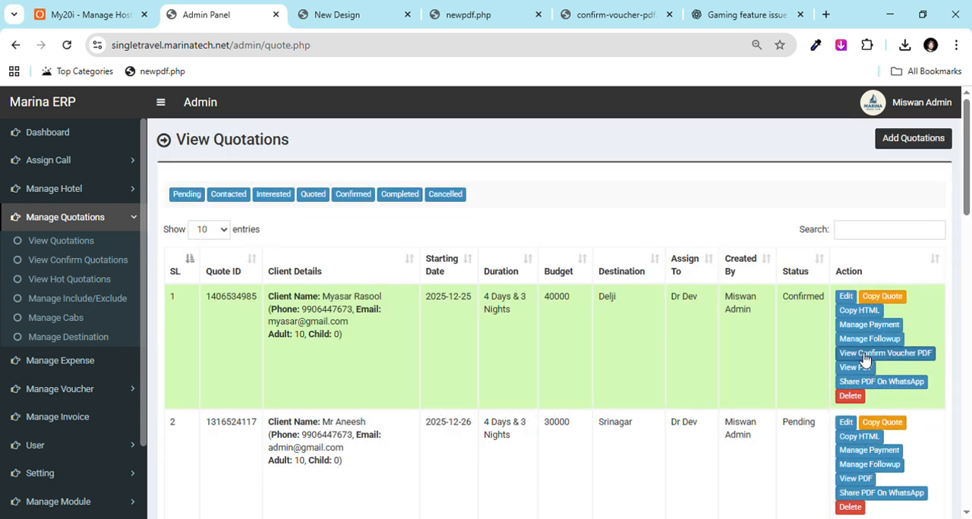
Step: Preview sharing the quotation's PDF 1 on WhatsApp without launching the WhatsApp app, and close the share options
{"action": "left_click", "coordinate": [875, 382]}
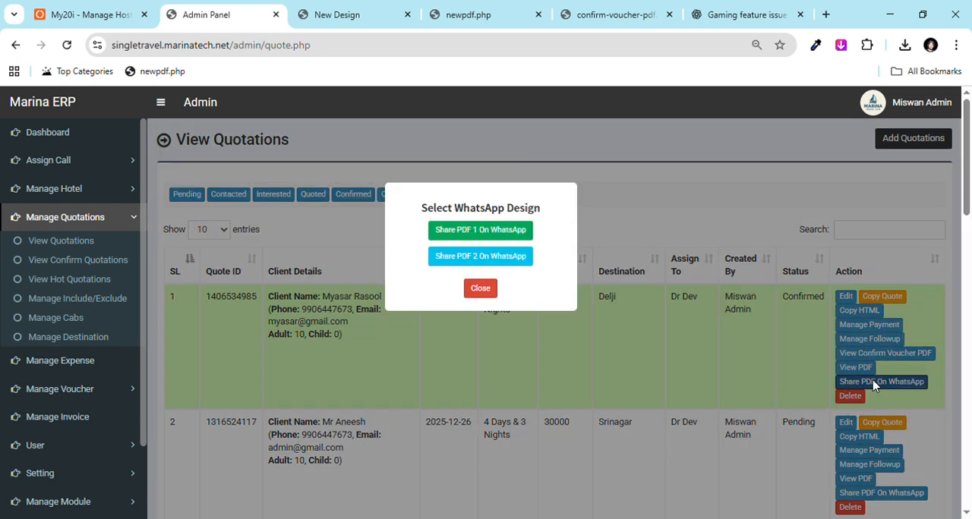
{"action": "left_click", "coordinate": [484, 231]}
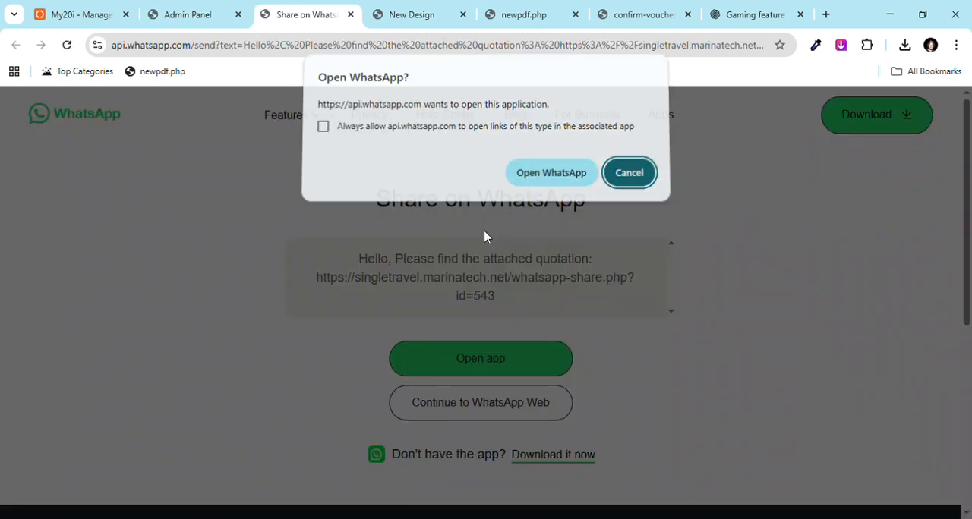
{"action": "left_click", "coordinate": [631, 179]}
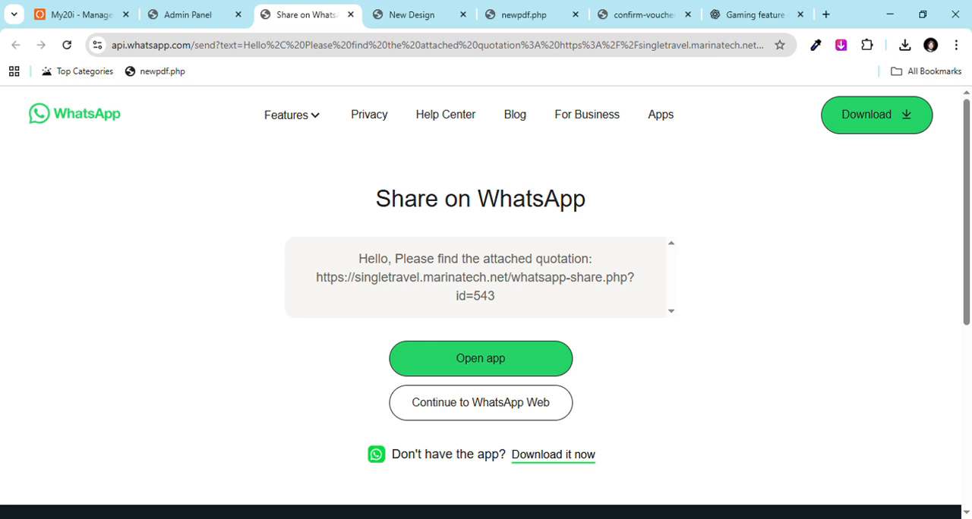
{"action": "left_click", "coordinate": [350, 14]}
{"action": "left_click", "coordinate": [481, 289]}
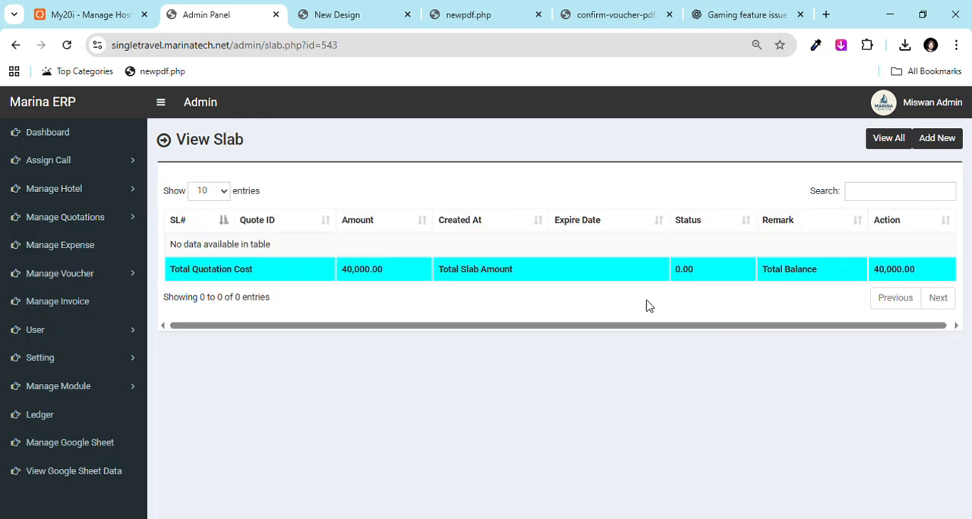
Step: Add a payment slab of 20000 dated 17-12-2025 with the Net Banking method to the quotation and save it
{"action": "left_click", "coordinate": [928, 144]}
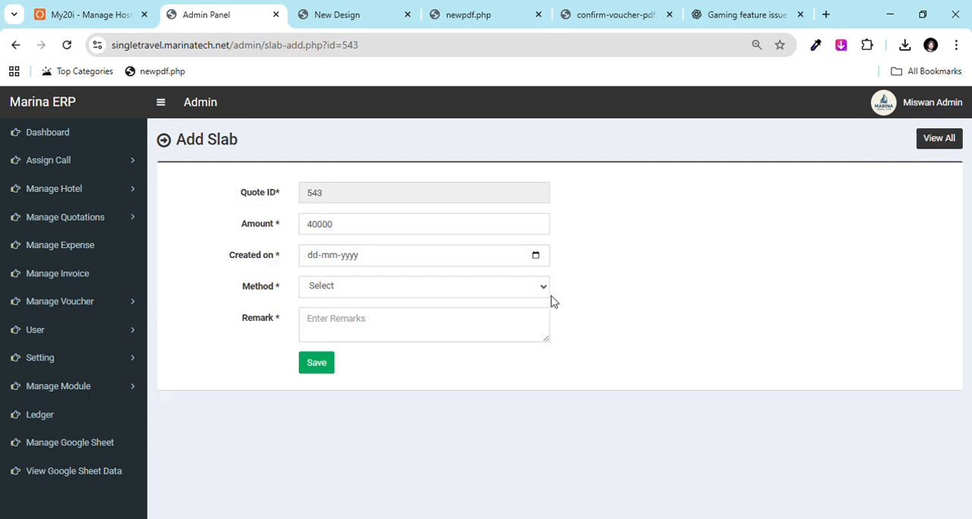
{"action": "left_click", "coordinate": [335, 289]}
{"action": "left_click", "coordinate": [358, 338]}
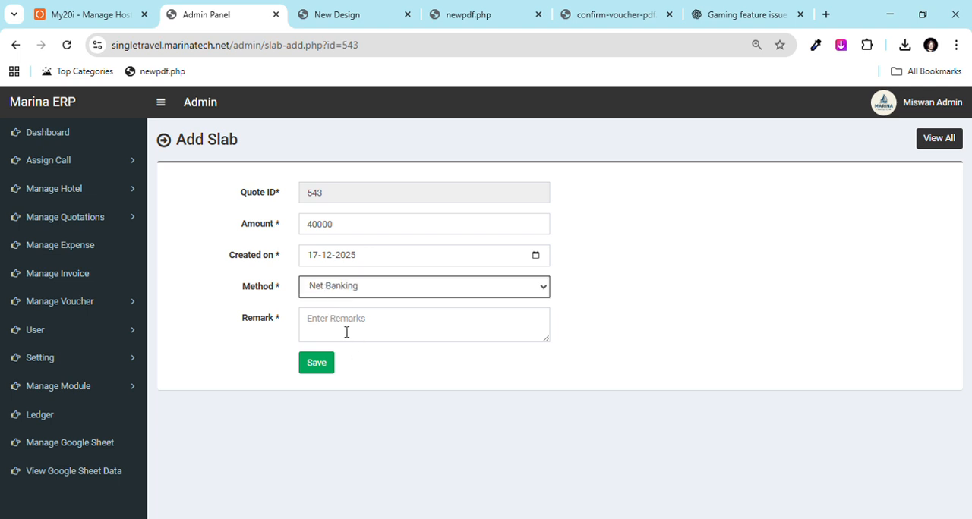
{"action": "left_click_drag", "start_coordinate": [312, 230], "coordinate": [284, 230]}
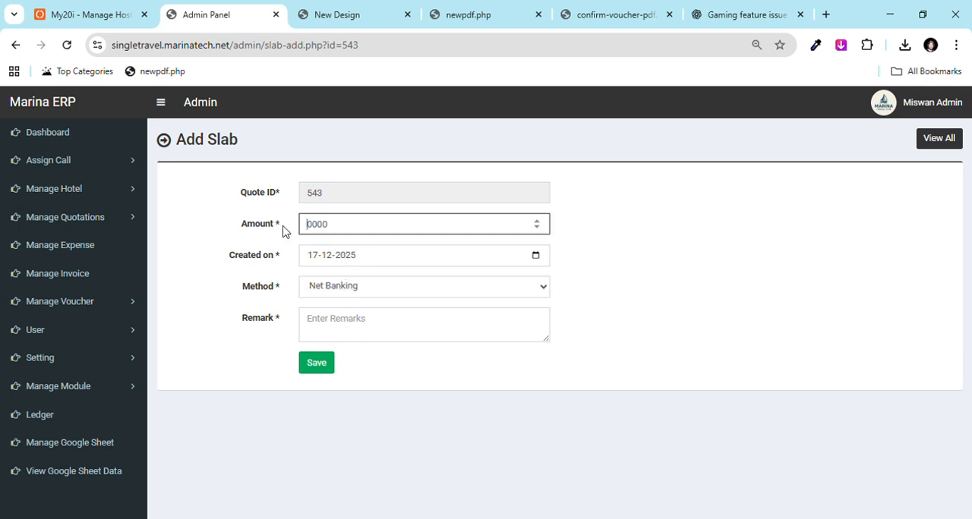
{"action": "left_click", "coordinate": [324, 362]}
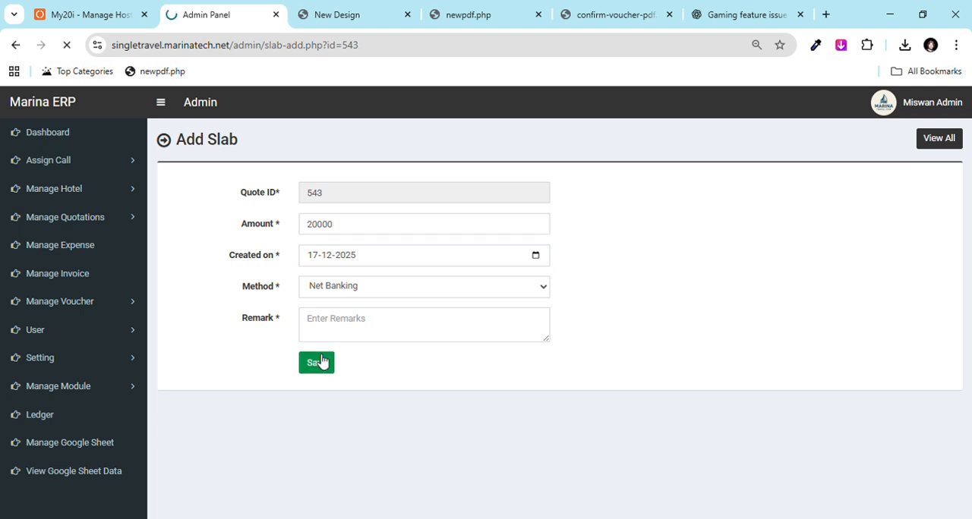
Step: Examine the quotation's payment slab entry and total balance, and review the payment voucher PDF
{"action": "left_click", "coordinate": [936, 147]}
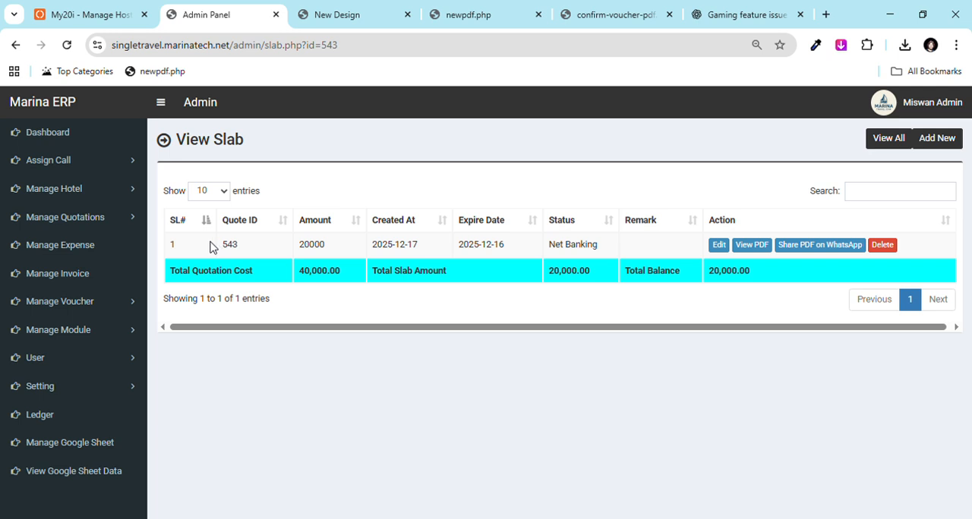
{"action": "left_click_drag", "start_coordinate": [210, 247], "coordinate": [616, 254]}
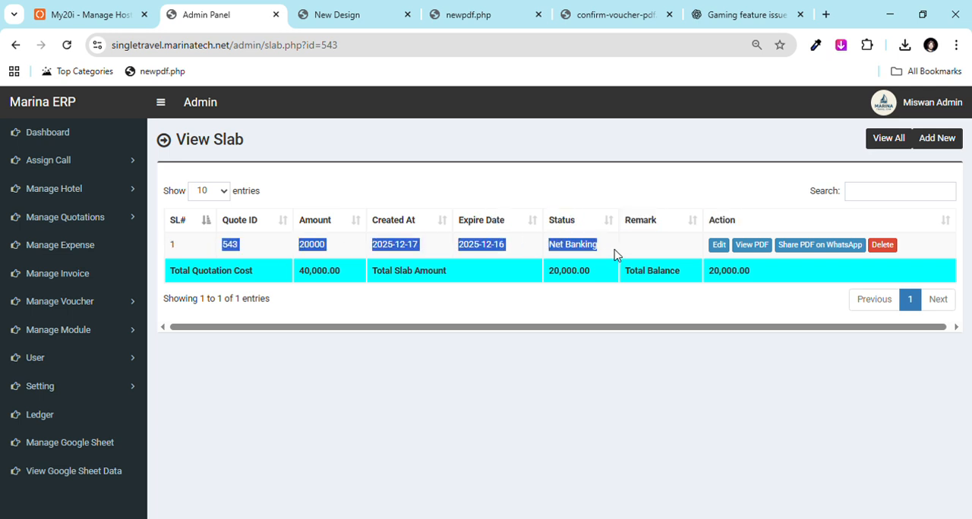
{"action": "left_click", "coordinate": [659, 382]}
{"action": "left_click_drag", "start_coordinate": [761, 275], "coordinate": [686, 278]}
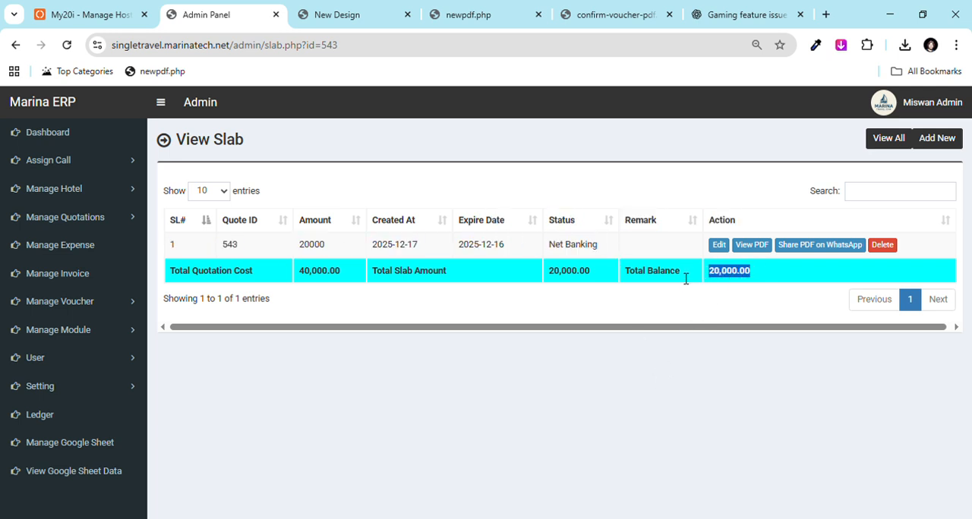
{"action": "left_click", "coordinate": [747, 250]}
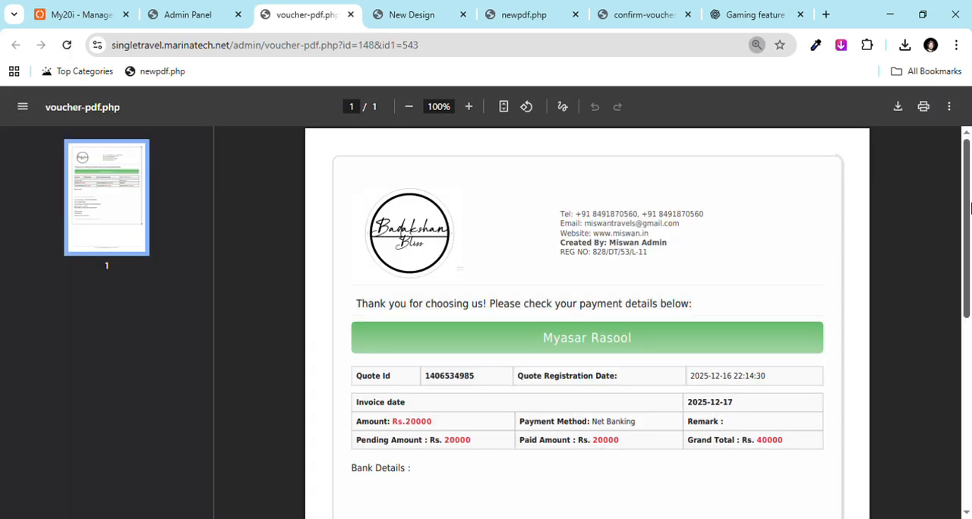
{"action": "scroll", "coordinate": [623, 390], "scroll_direction": "down", "scroll_amount": 1}
{"action": "left_click", "coordinate": [189, 6]}
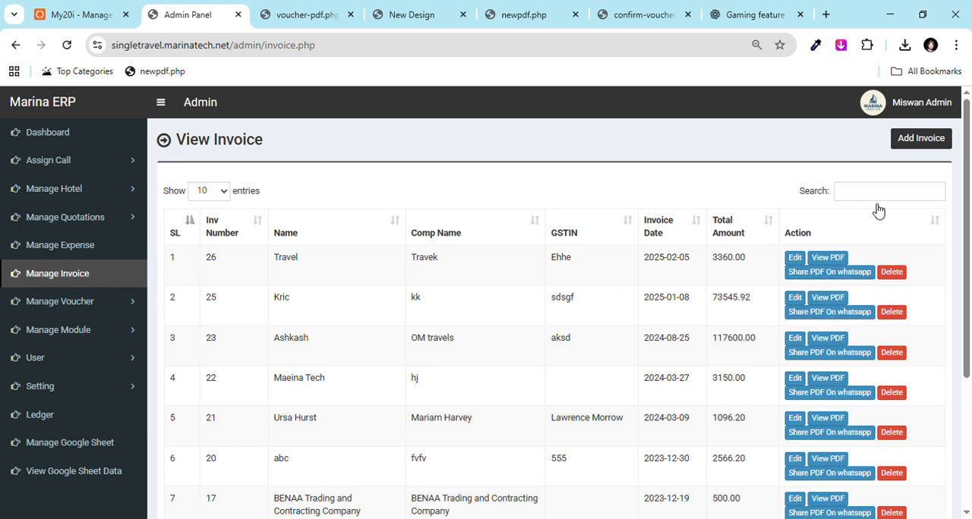
Step: View the blank invoice entry form and open the list of vouchers
{"action": "left_click", "coordinate": [913, 148]}
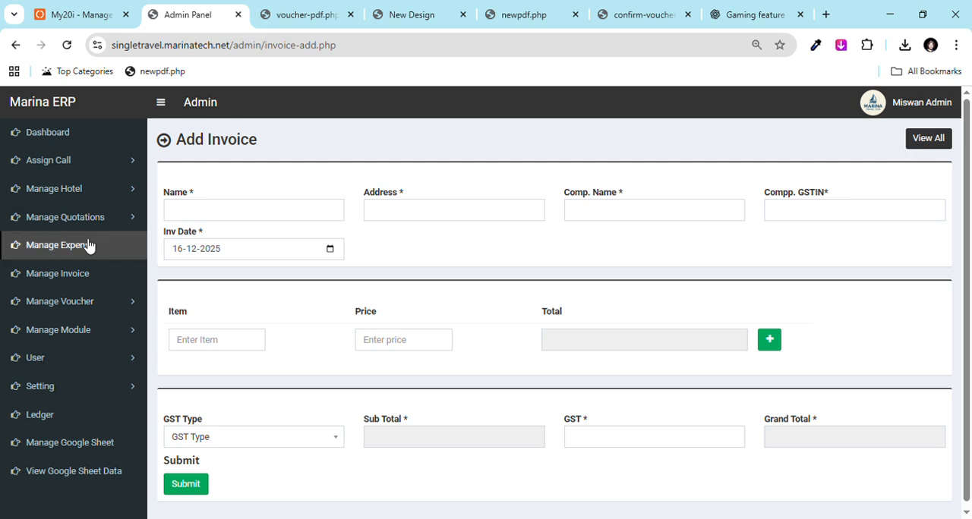
{"action": "left_click", "coordinate": [110, 308]}
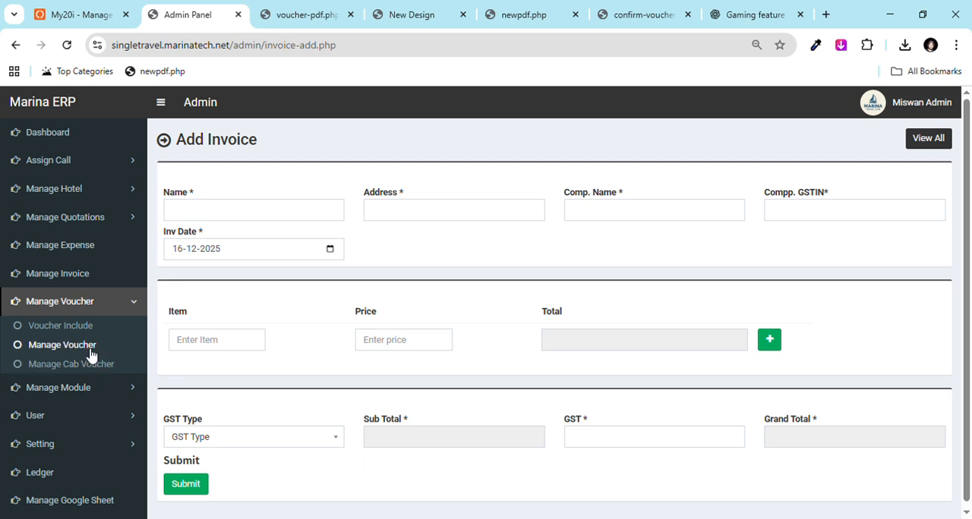
{"action": "left_click", "coordinate": [89, 347]}
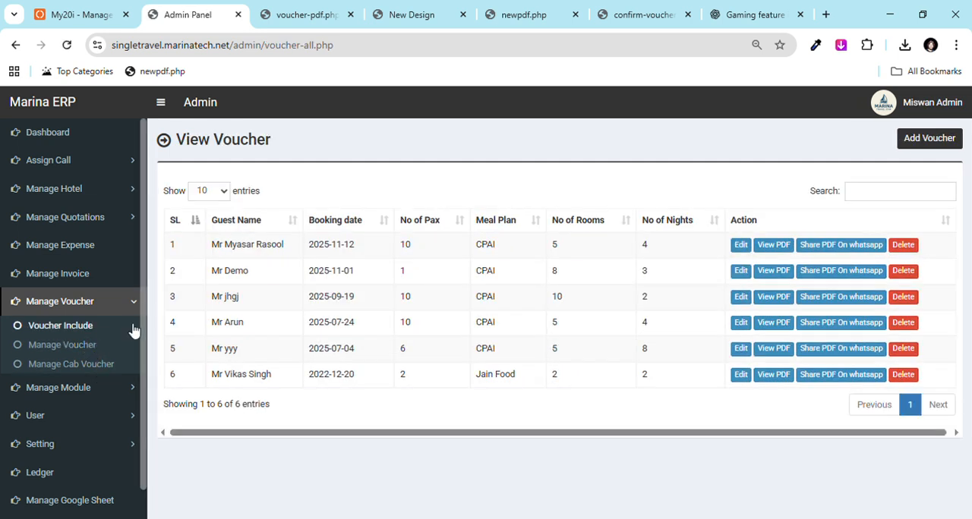
Step: Close the leftover browser tabs, keeping the hosting and admin panel tabs, and open the hotel list in the admin panel
{"action": "left_click", "coordinate": [328, 13]}
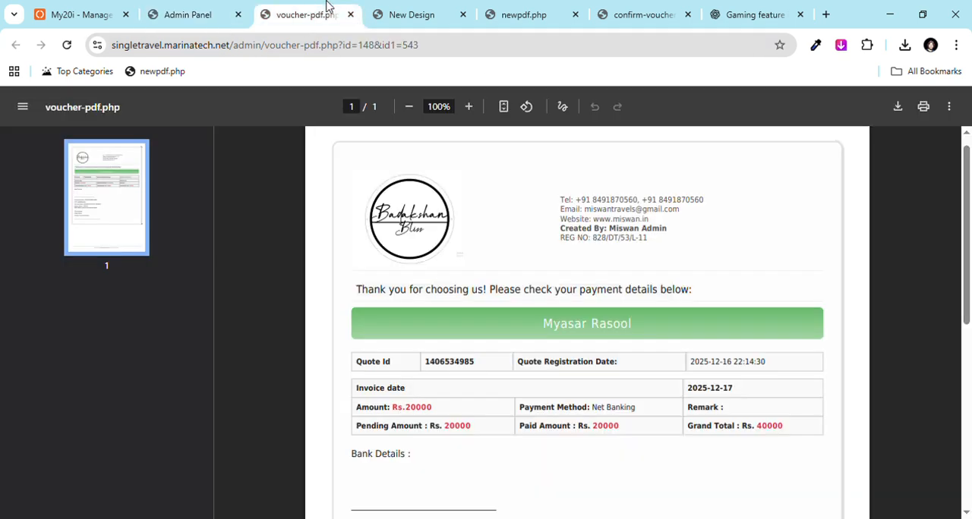
{"action": "left_click", "coordinate": [350, 14]}
{"action": "left_click", "coordinate": [350, 14]}
{"action": "left_click", "coordinate": [350, 15]}
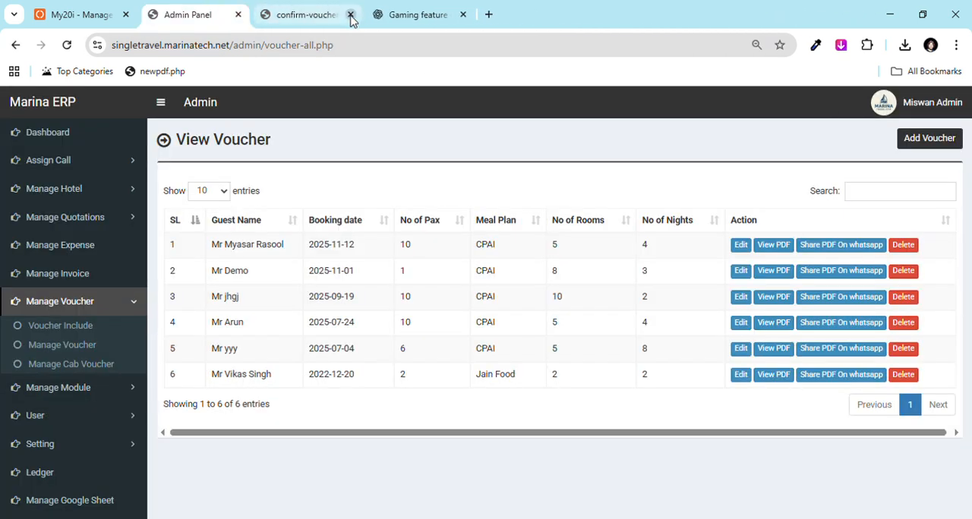
{"action": "left_click", "coordinate": [350, 14]}
{"action": "left_click", "coordinate": [350, 15]}
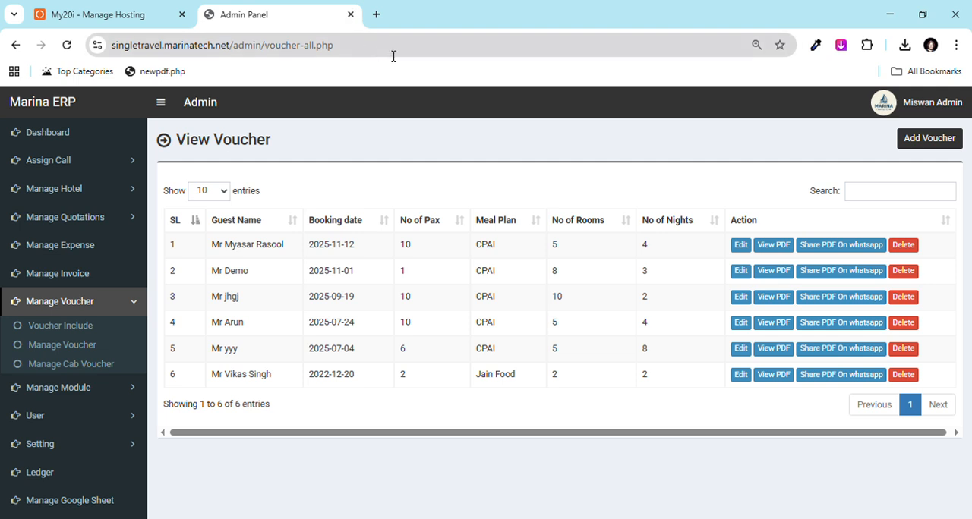
{"action": "left_click", "coordinate": [19, 189]}
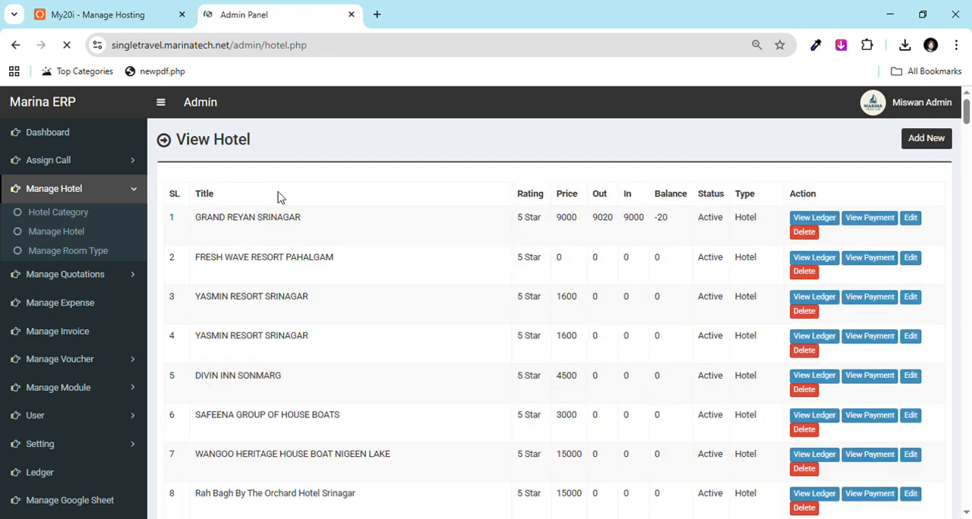
Step: Search Google for "khyber hotel" in a new browser tab and show the image results
{"action": "left_click", "coordinate": [377, 15]}
{"action": "type", "text": "lhyber"}
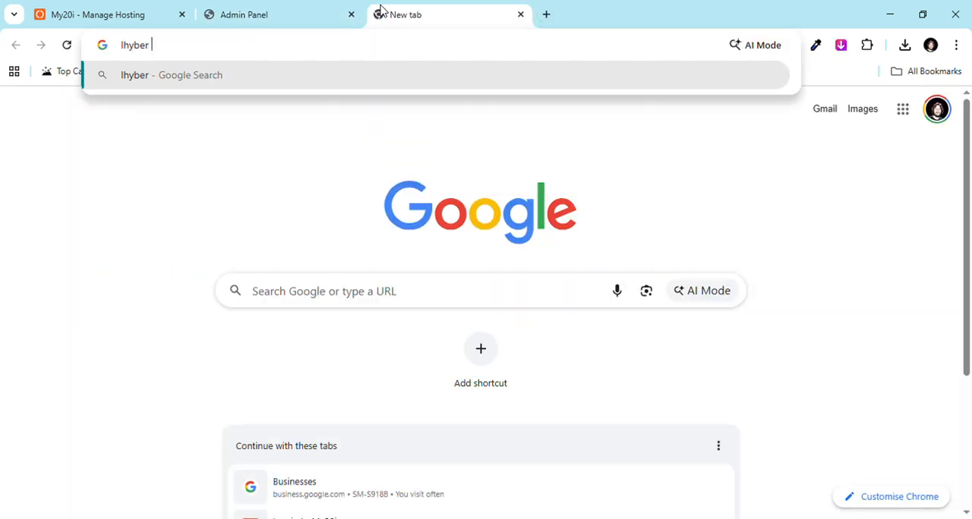
{"action": "key", "text": "ctrl+a"}
{"action": "type", "text": "khyar we"}
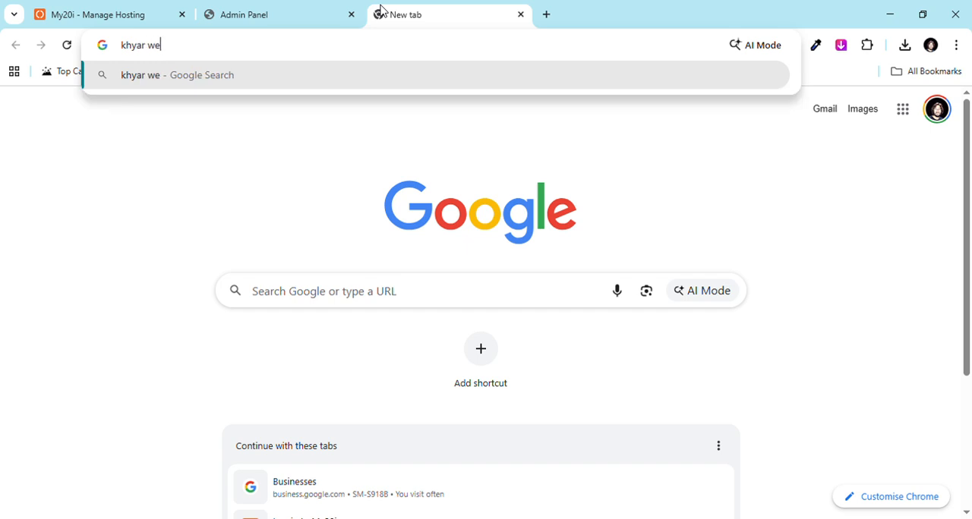
{"action": "key", "text": "ctrl+a"}
{"action": "type", "text": "khy"}
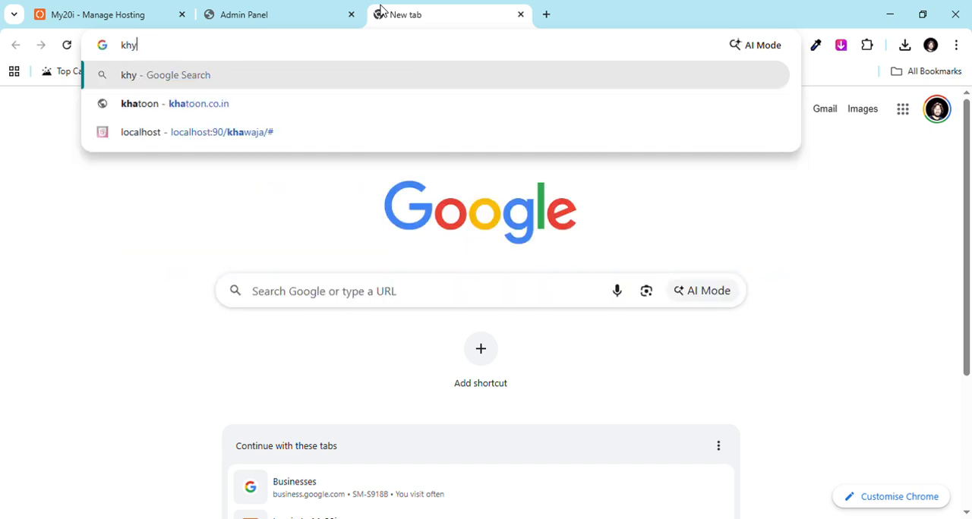
{"action": "type", "text": "bar hotel"}
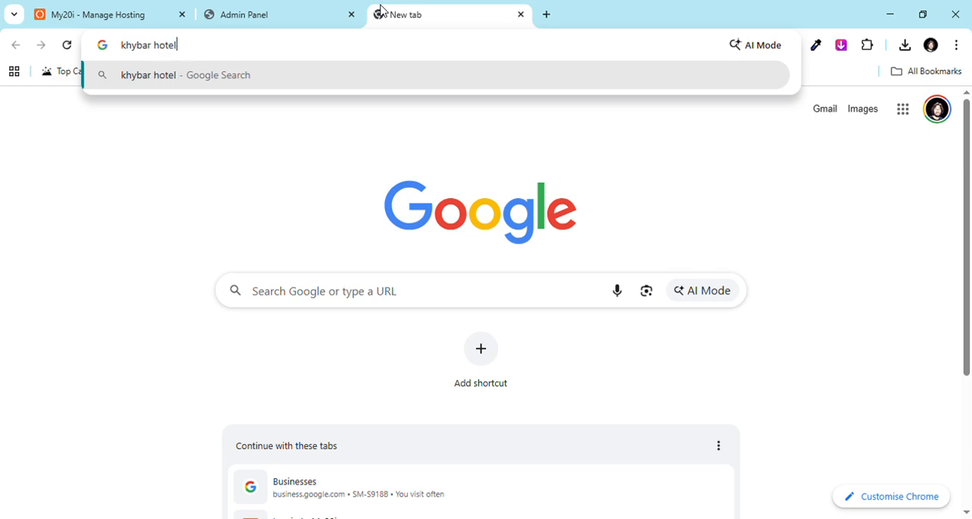
{"action": "key", "text": "Return"}
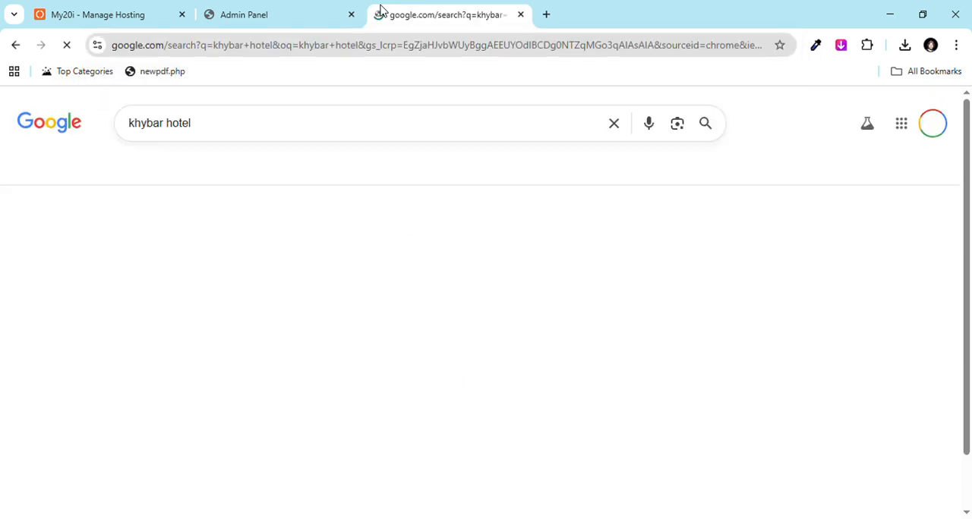
{"action": "left_click", "coordinate": [181, 174]}
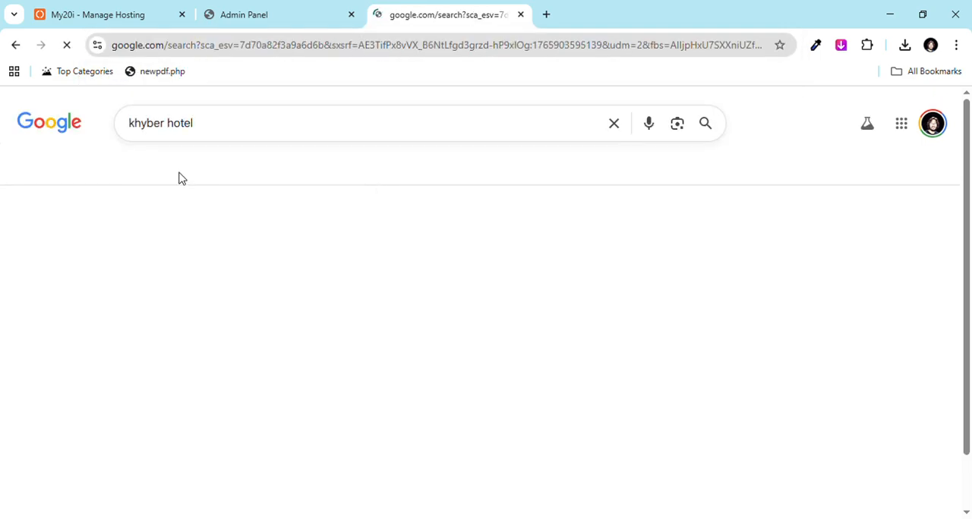
Step: Filter the image results to Large size and save the snowy cottage picture from The Khyber Himalayan Resort & Spa
{"action": "left_click", "coordinate": [431, 180]}
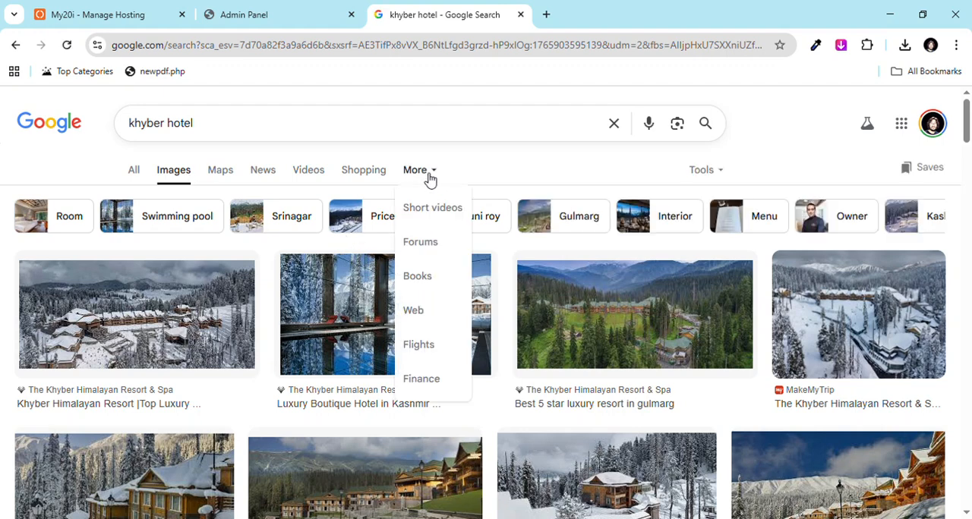
{"action": "left_click", "coordinate": [436, 168]}
{"action": "left_click", "coordinate": [702, 172]}
{"action": "mouse_move", "coordinate": [708, 204]}
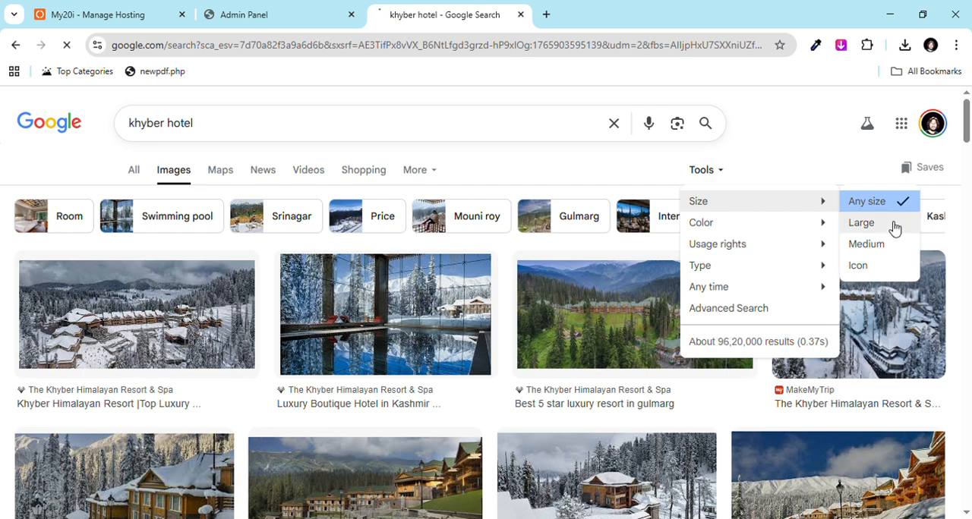
{"action": "left_click", "coordinate": [862, 223]}
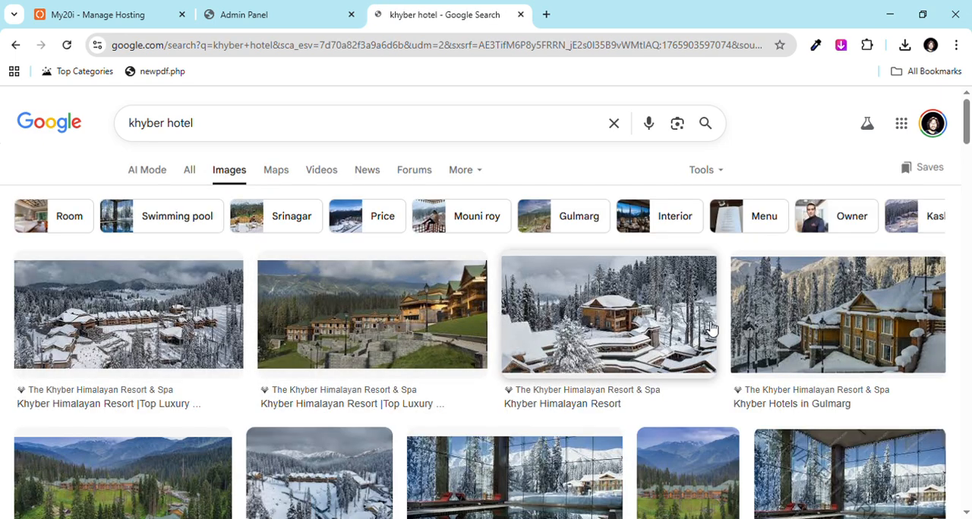
{"action": "left_click", "coordinate": [562, 334]}
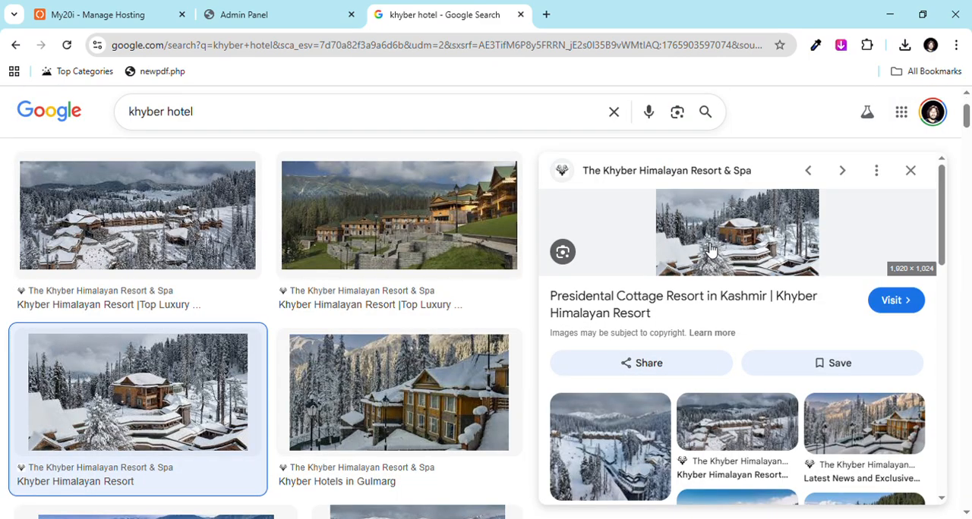
{"action": "key", "text": "super+shift+s"}
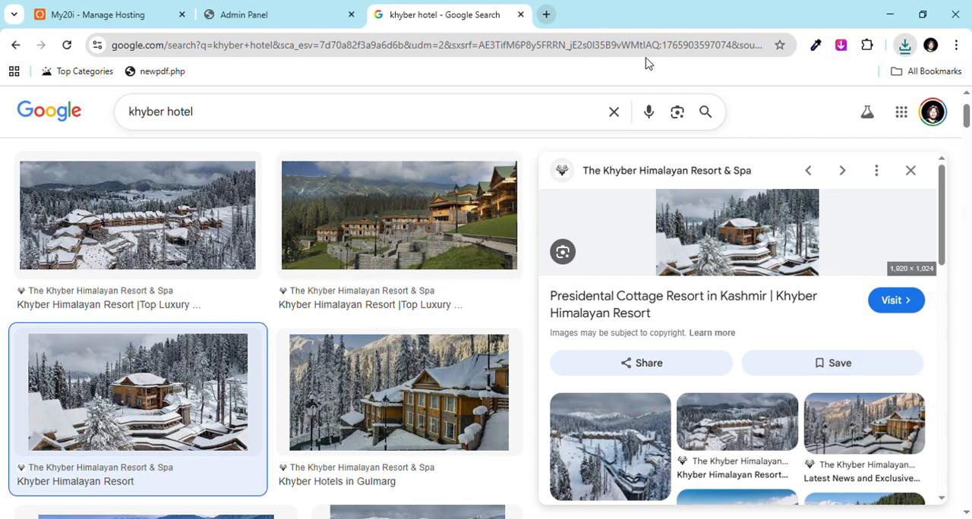
Step: Search the web for "online image resizer" in a new browser tab and open the iLoveIMG resize tool
{"action": "left_click", "coordinate": [545, 14]}
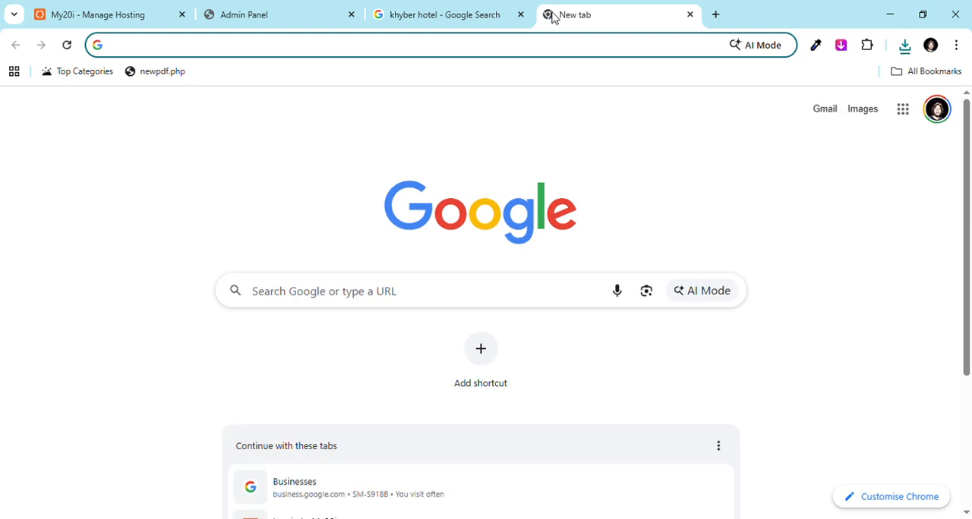
{"action": "type", "text": "onli"}
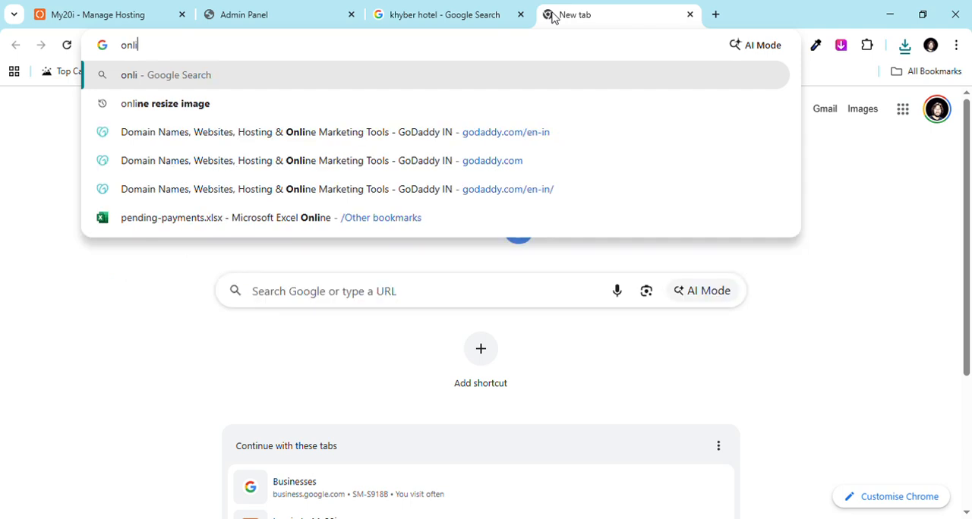
{"action": "type", "text": "ne image re"}
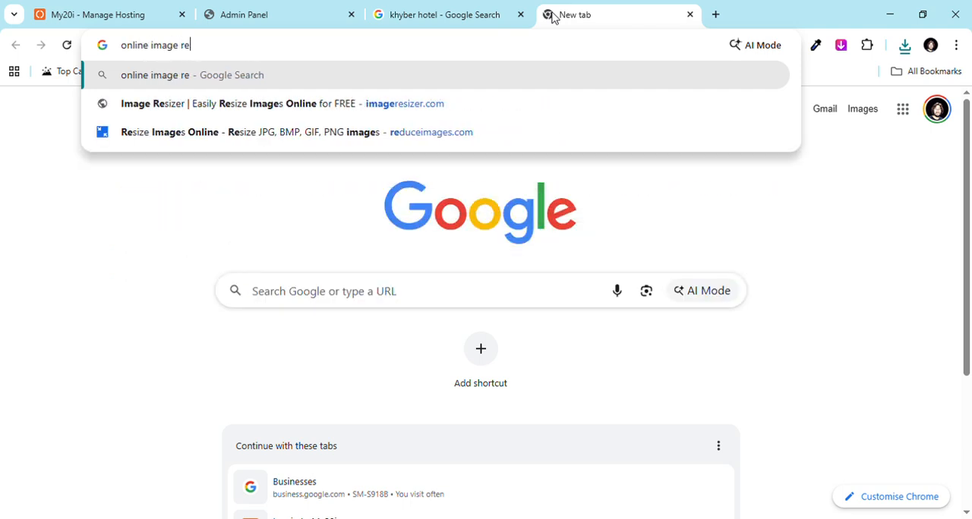
{"action": "type", "text": "sizer"}
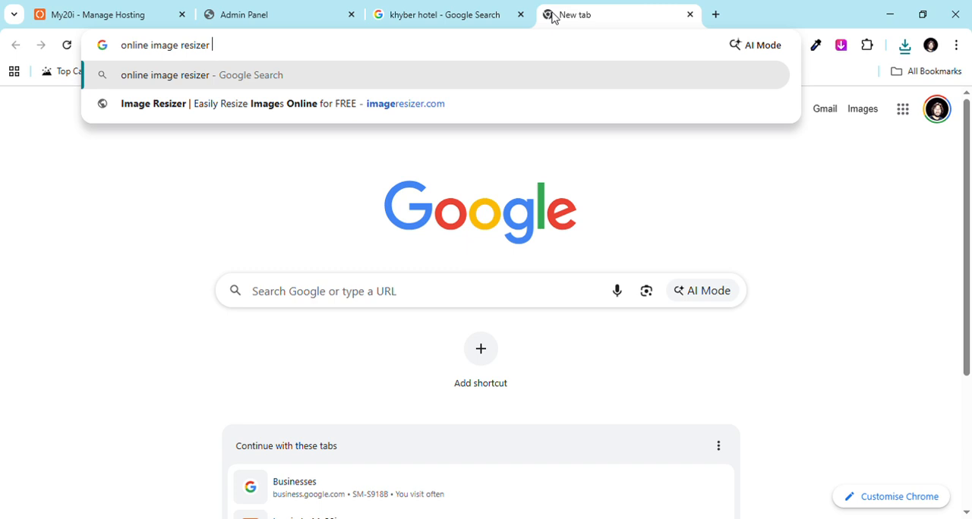
{"action": "key", "text": "Return"}
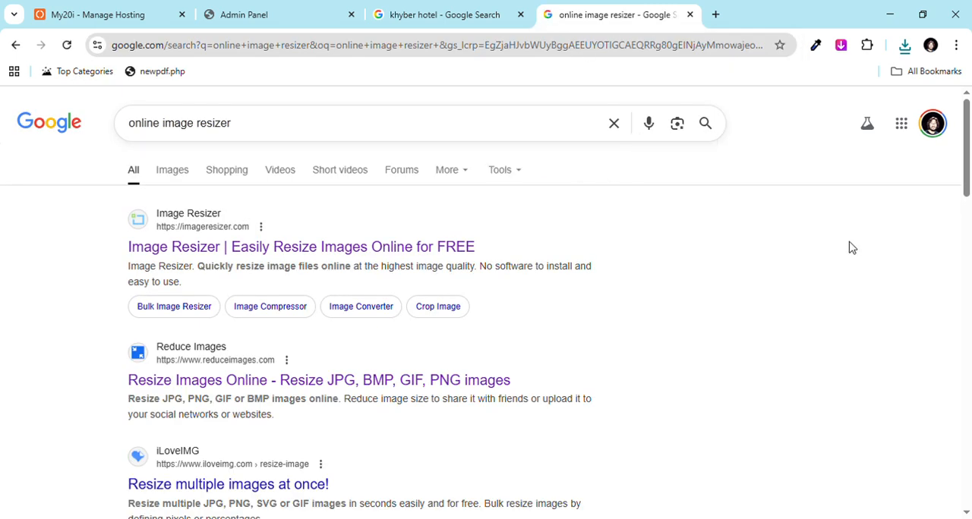
{"action": "scroll", "coordinate": [971, 234], "scroll_direction": "down", "scroll_amount": 2}
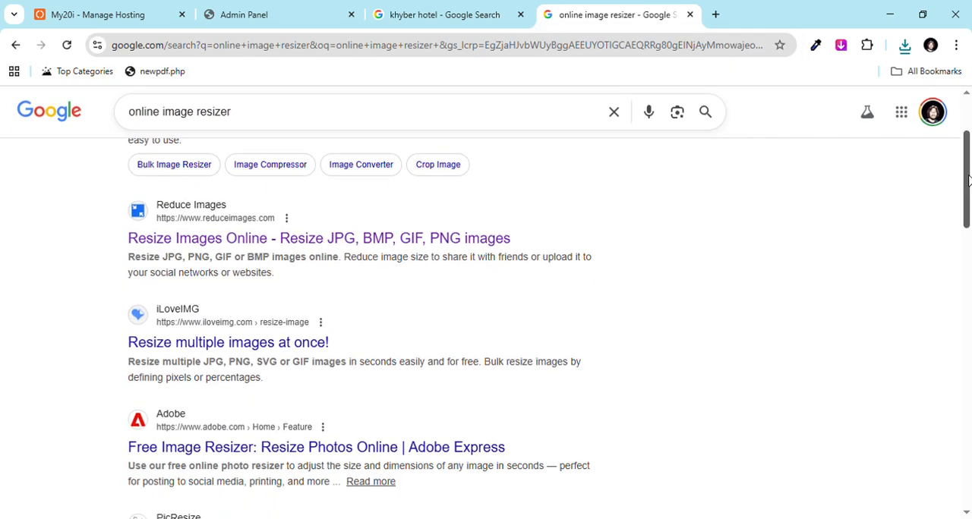
{"action": "left_click", "coordinate": [233, 342]}
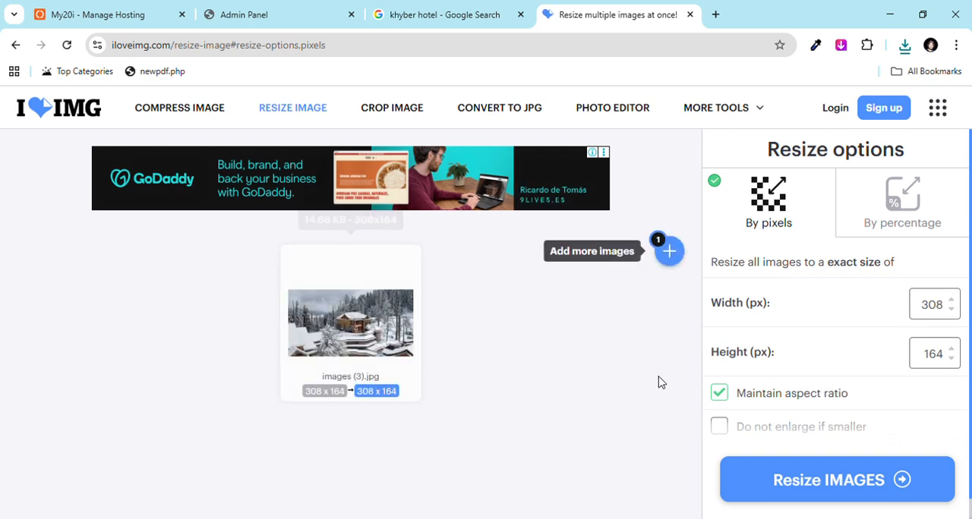
Step: Resize images (3).jpg to 300 px wide by 300 px high without maintaining the aspect ratio
{"action": "left_click", "coordinate": [720, 393]}
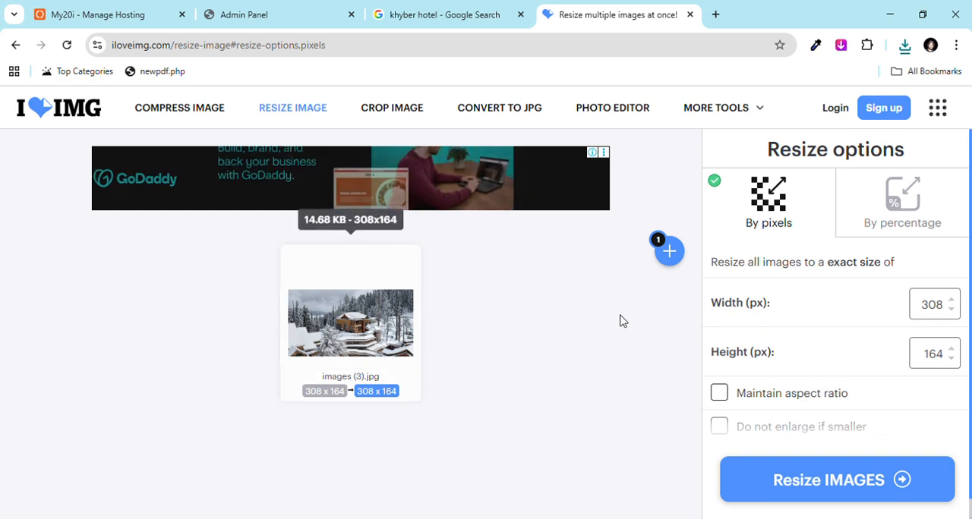
{"action": "double_click", "coordinate": [937, 308]}
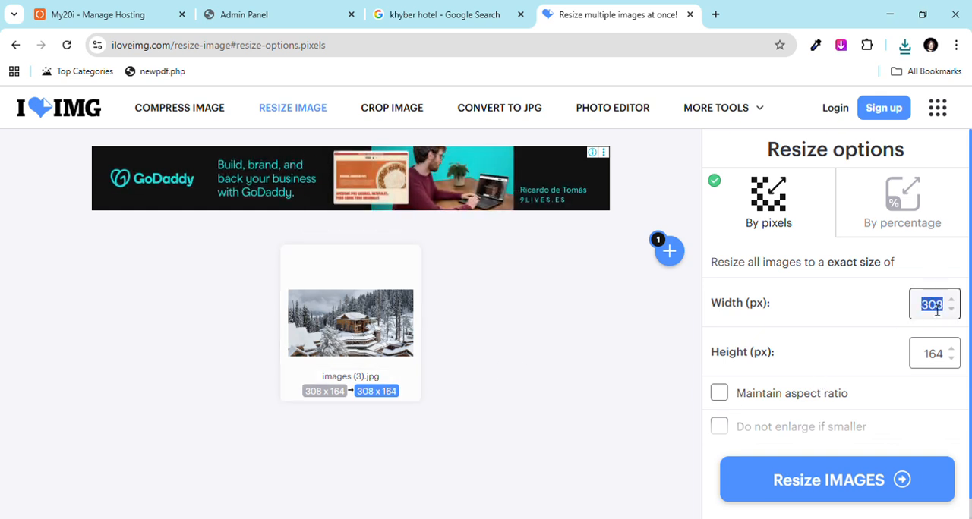
{"action": "type", "text": "300"}
{"action": "left_click", "coordinate": [938, 356]}
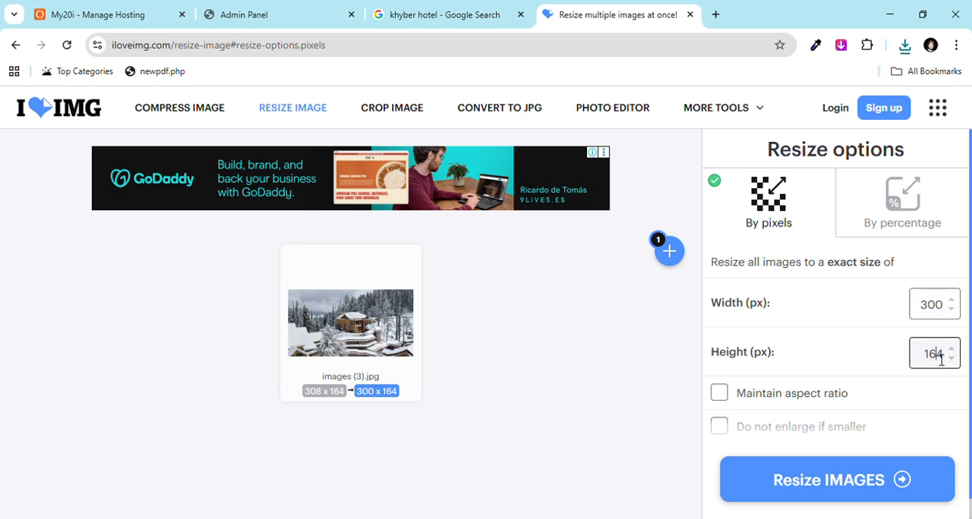
{"action": "key", "text": "ctrl+a"}
{"action": "type", "text": "3"}
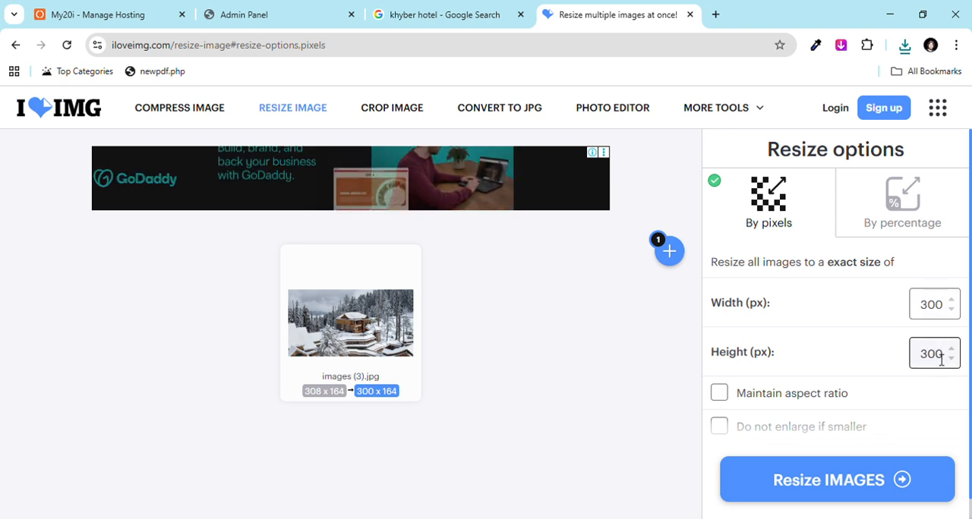
{"action": "left_click", "coordinate": [851, 481]}
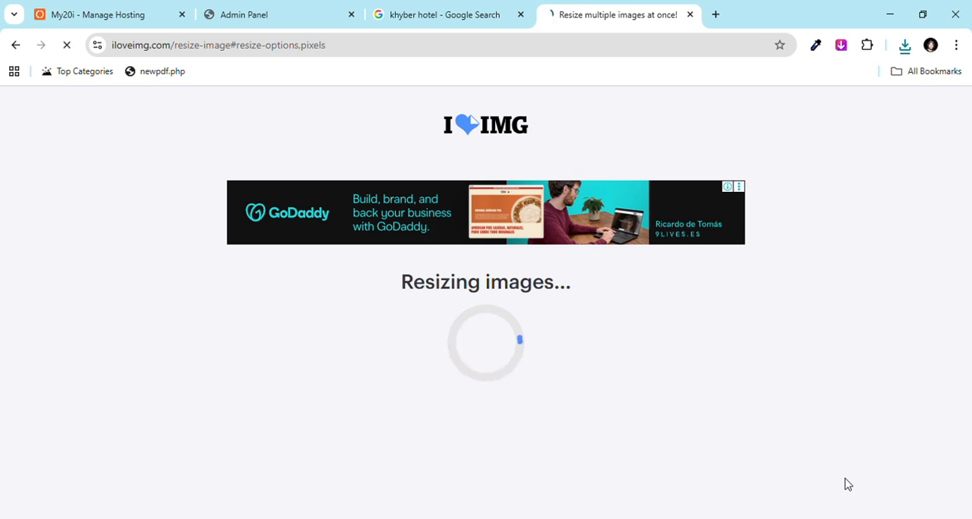